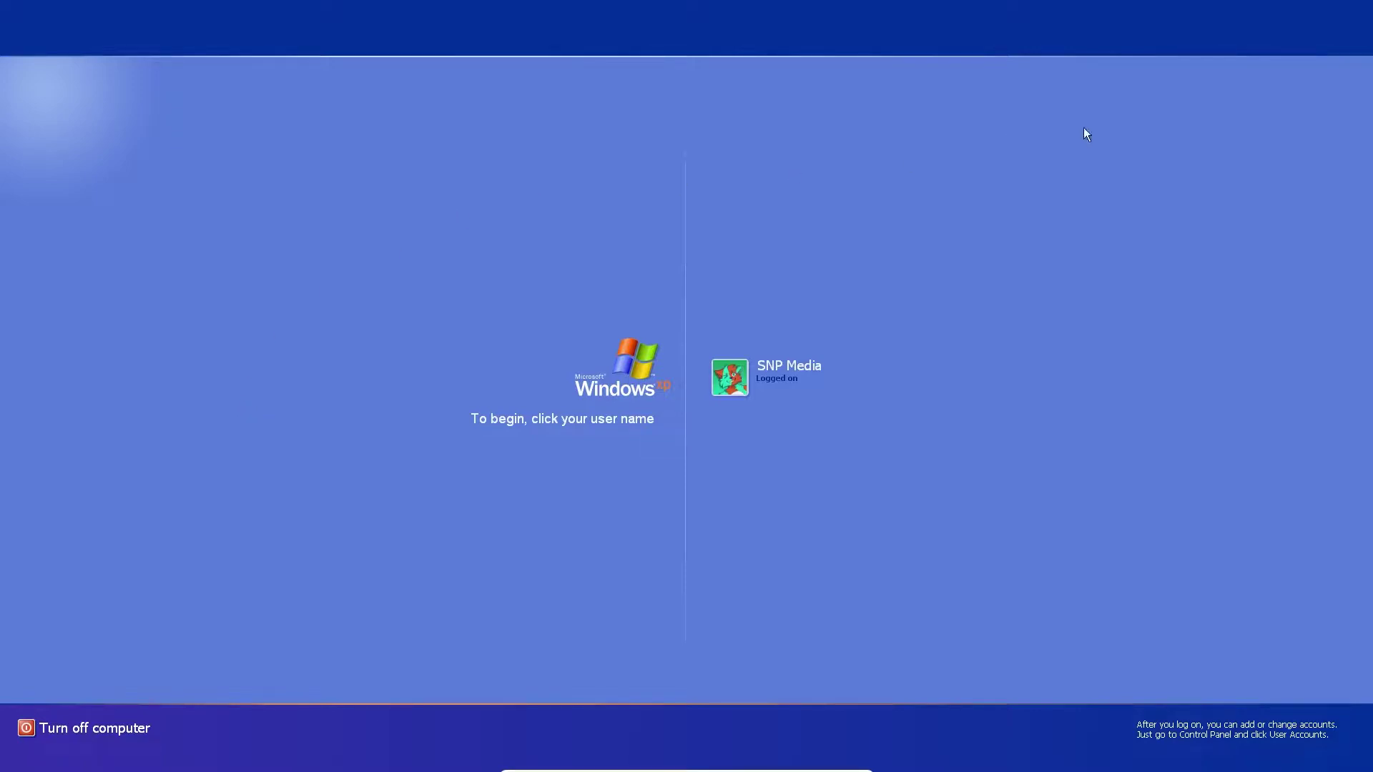
# Log on to the user account from the Windows XP welcome screen
pyautogui.click(807, 368)
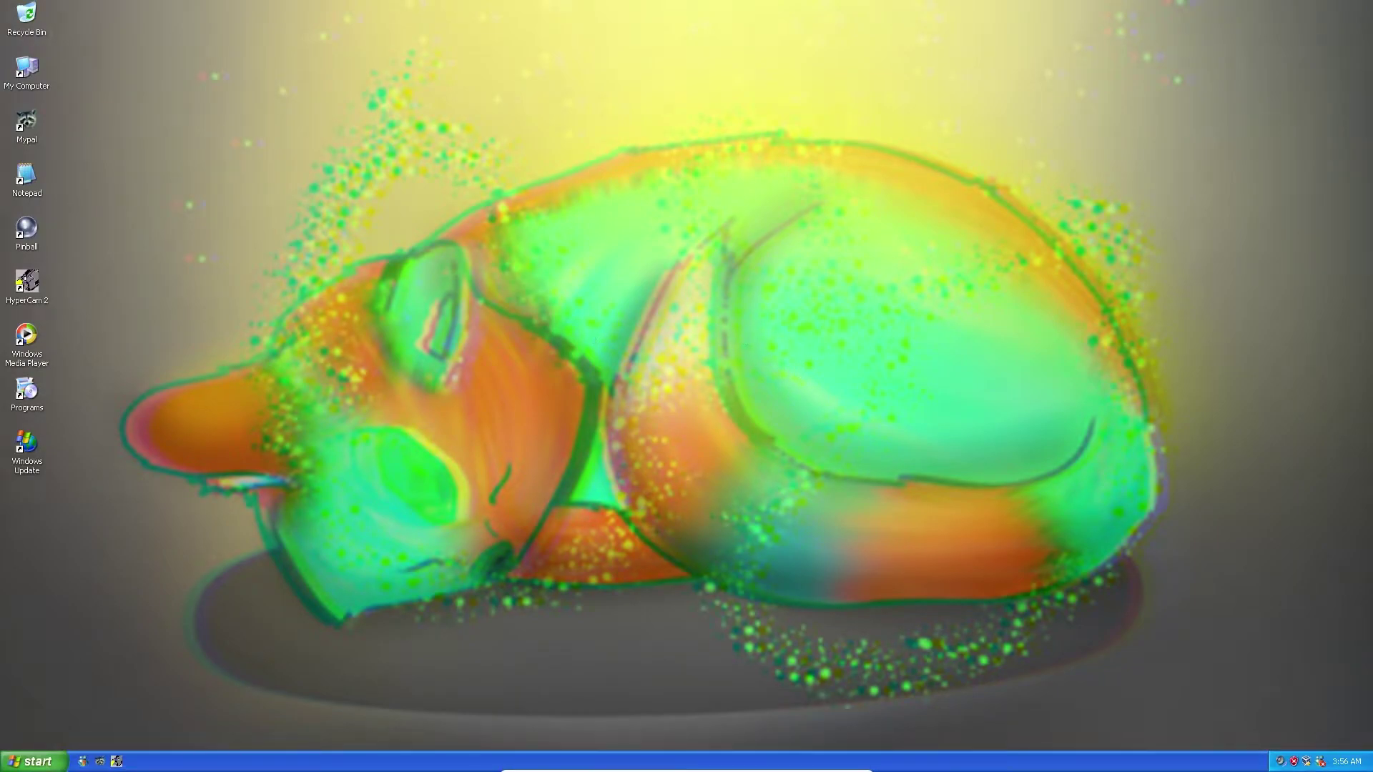
# Launch Mypal from the Quick Launch bar and reload the Google home page
pyautogui.click(100, 761)
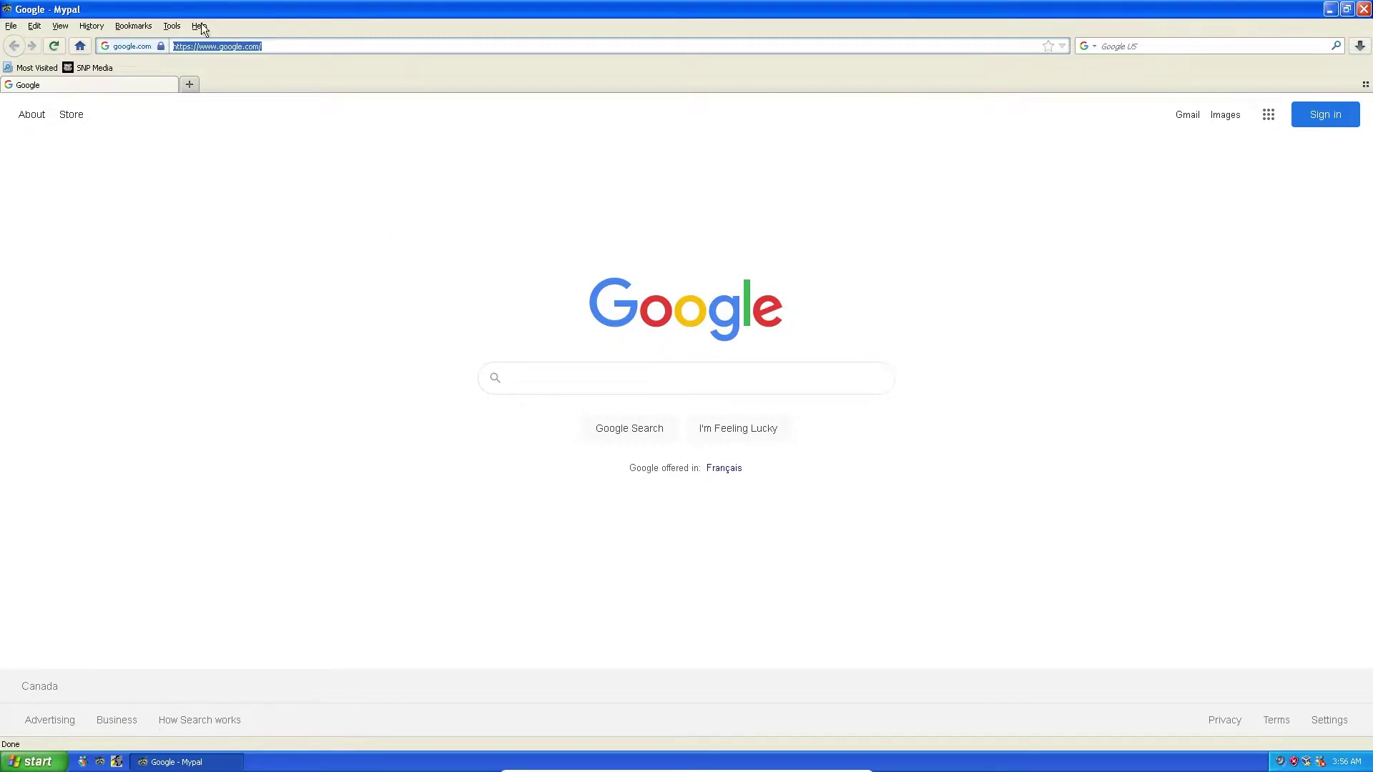
pyautogui.click(220, 46)
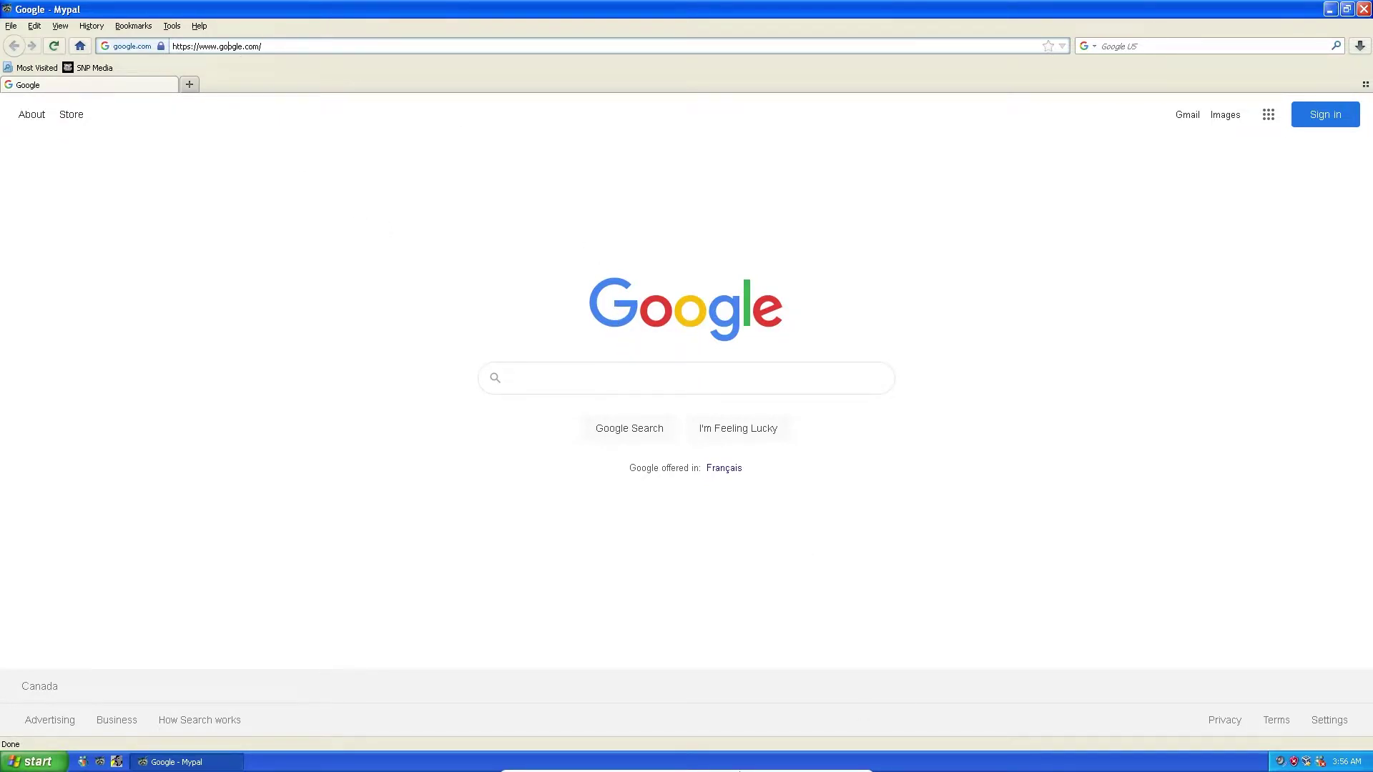
pyautogui.moveTo(739, 771)
pyautogui.press('Return')
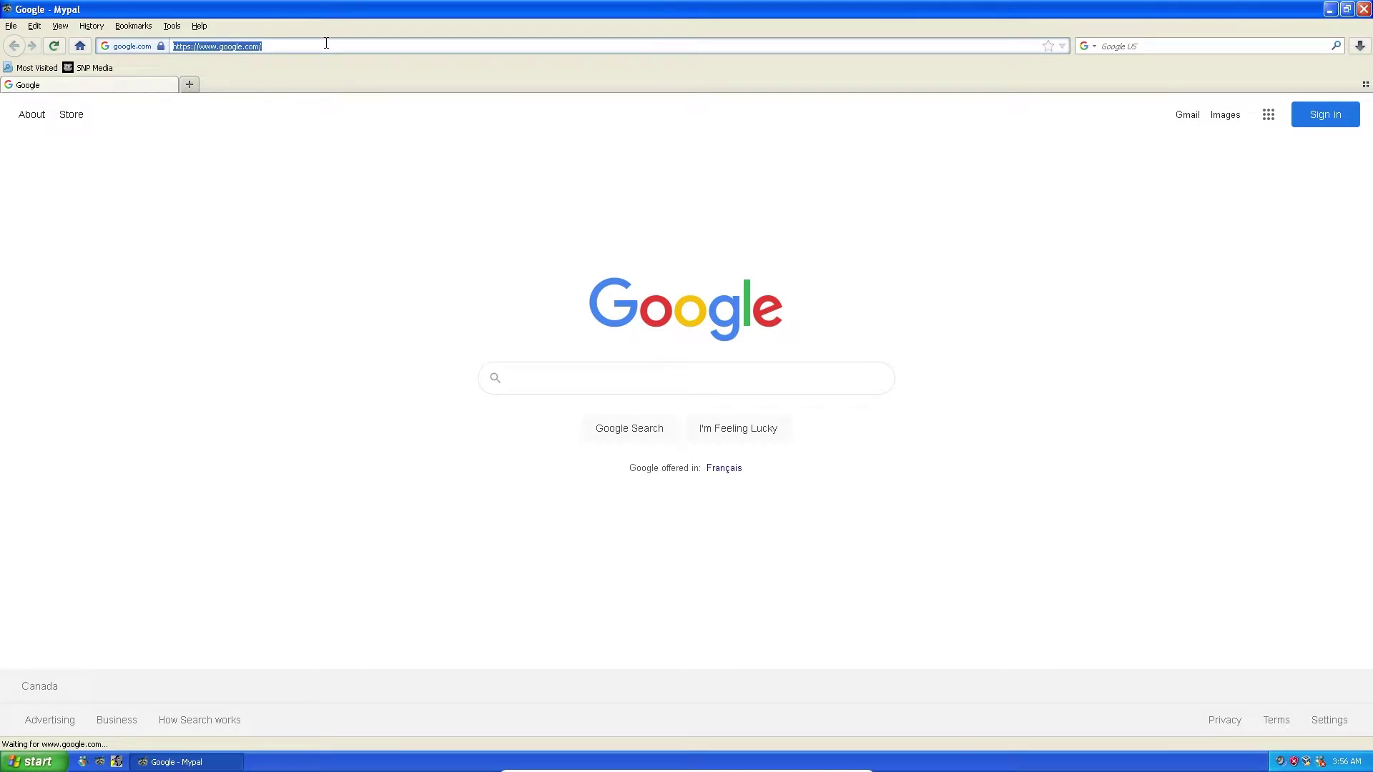
pyautogui.click(314, 44)
pyautogui.moveTo(1349, 770)
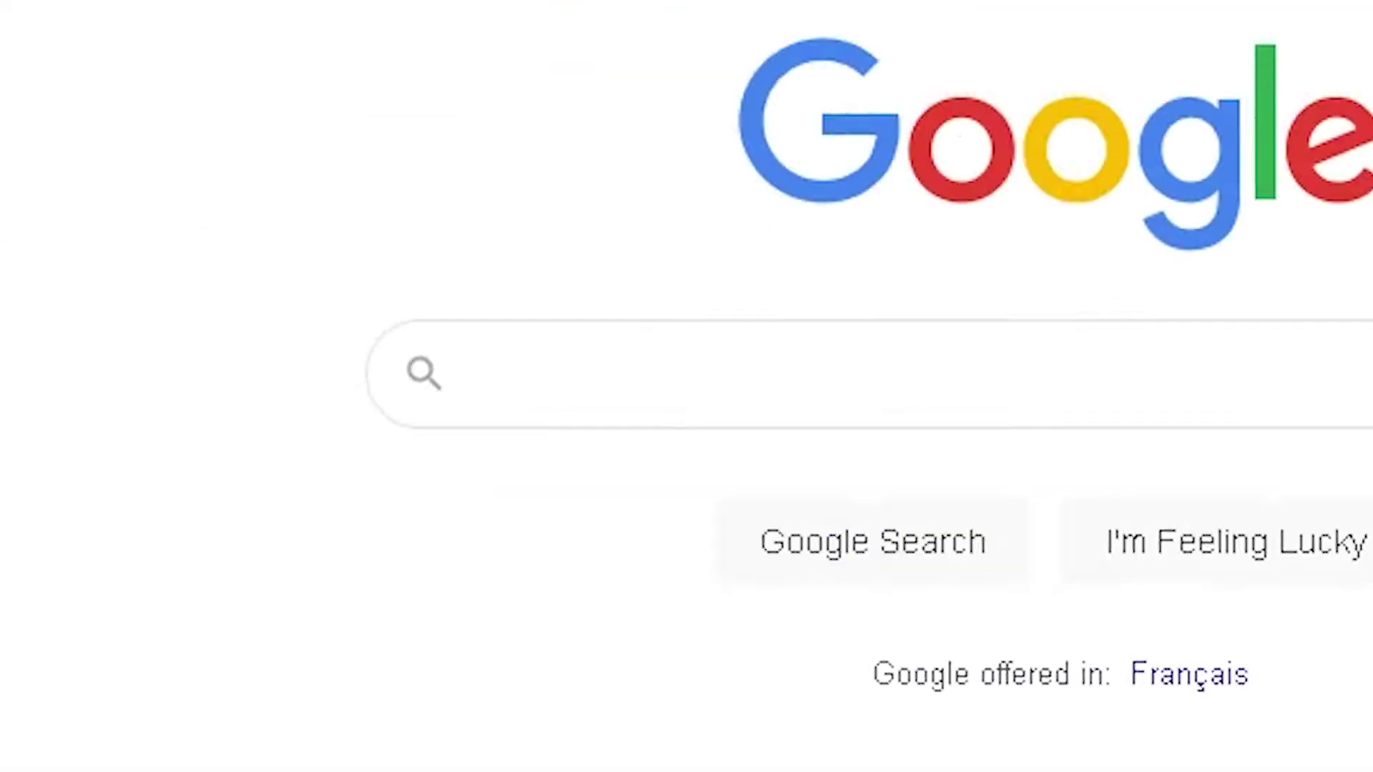
# Change the clock hour to 4 in Date and Time Properties so it reads 4:56 AM
pyautogui.doubleClick(1262, 725)
pyautogui.click(762, 529)
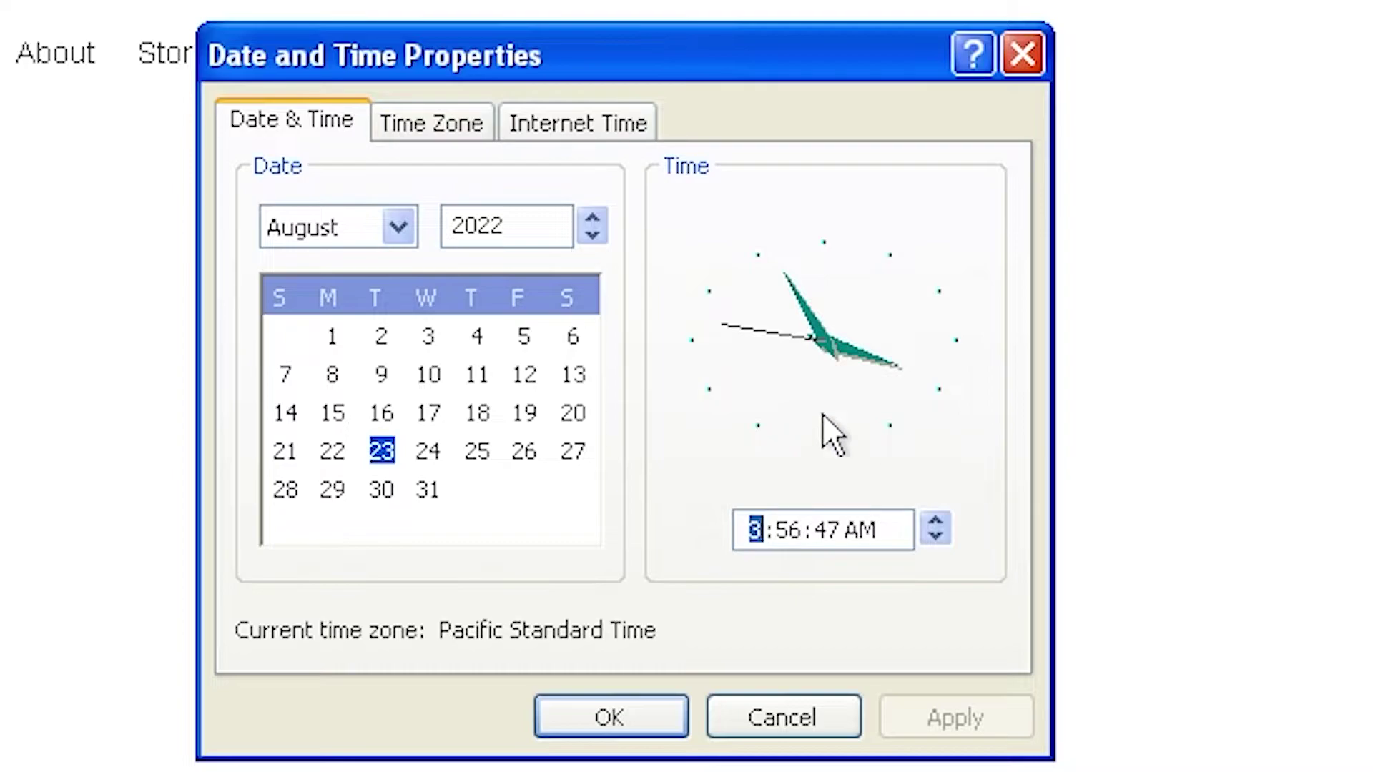
pyautogui.write('4')
pyautogui.click(944, 719)
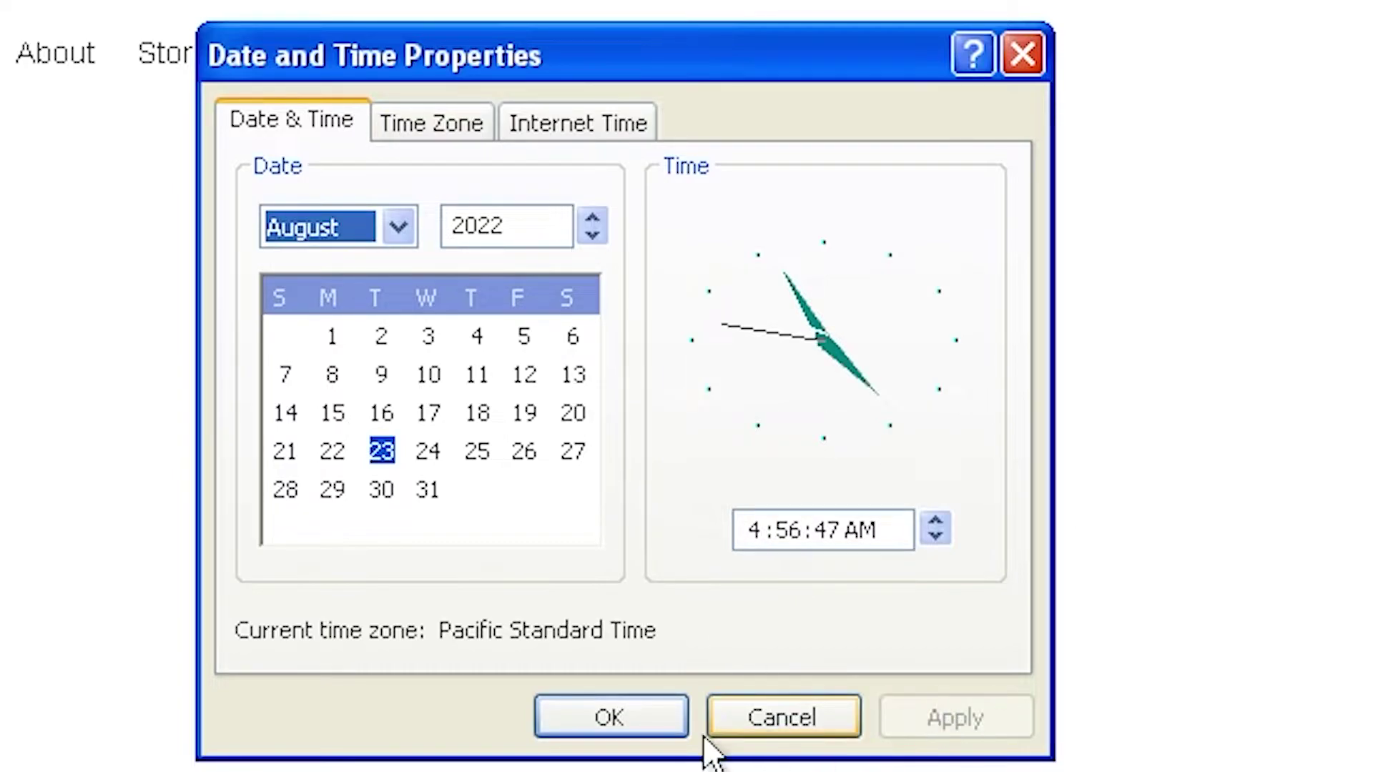
pyautogui.click(652, 722)
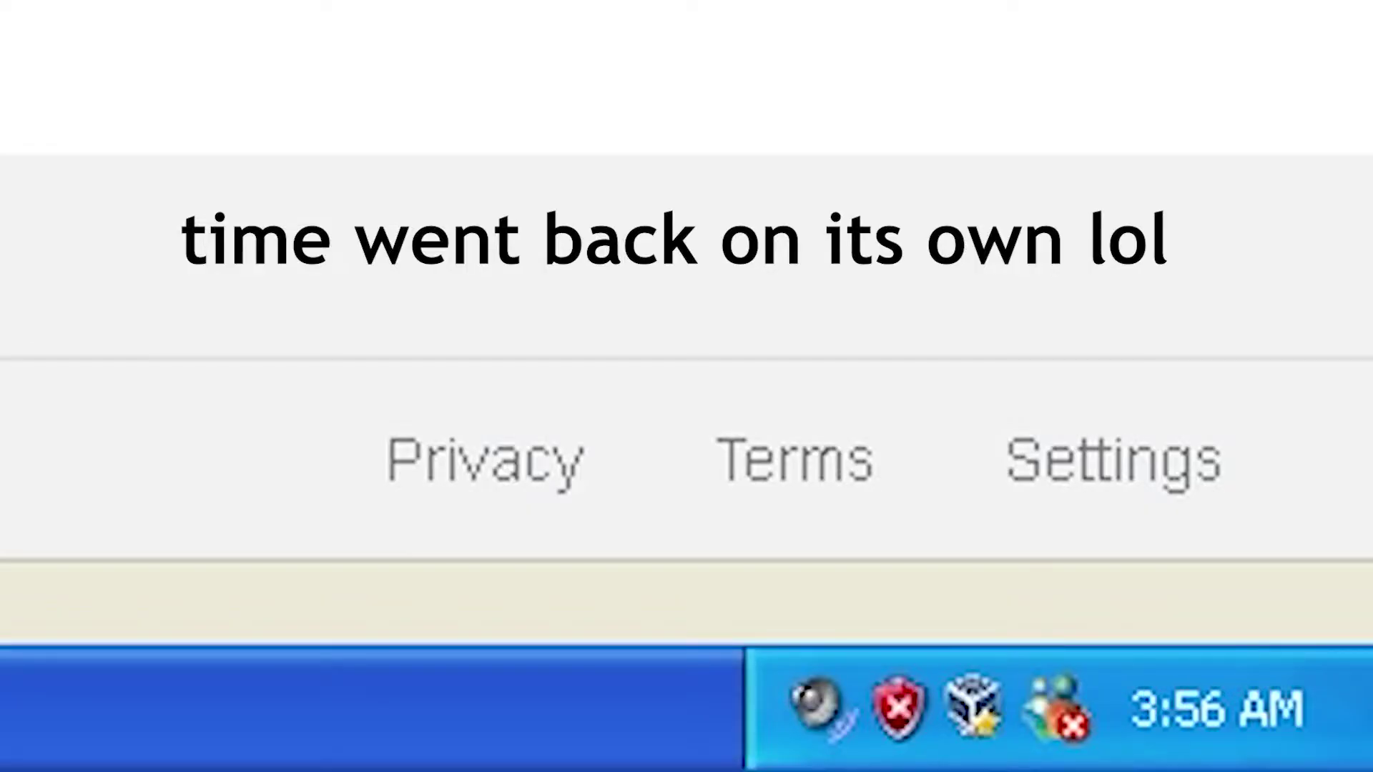
# Navigate Mypal to the Phoenix revival site at iwarg.ddns.net
pyautogui.click(256, 52)
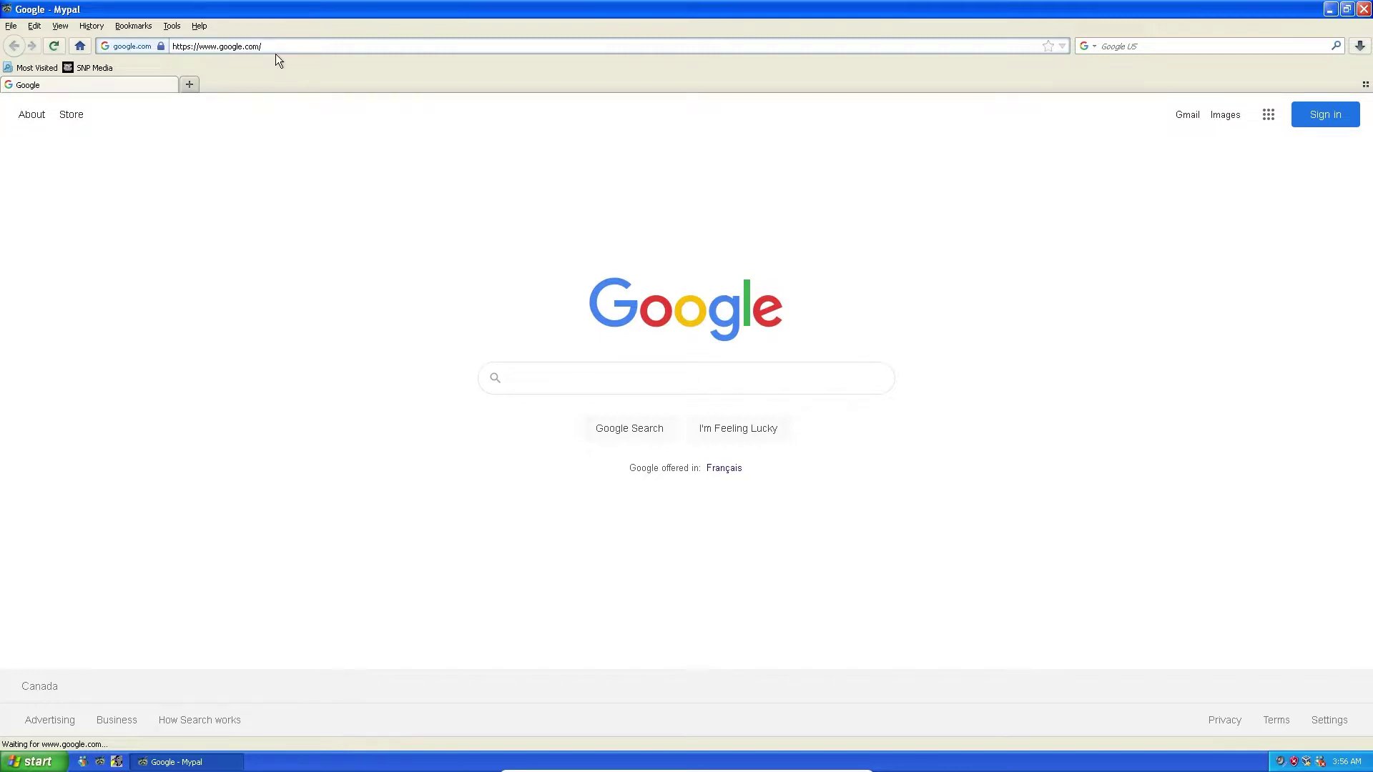
pyautogui.moveTo(262, 48); pyautogui.dragTo(187, 47)
pyautogui.click(259, 51)
pyautogui.write('iwag')
pyautogui.press('BackSpace')
pyautogui.write('rg')
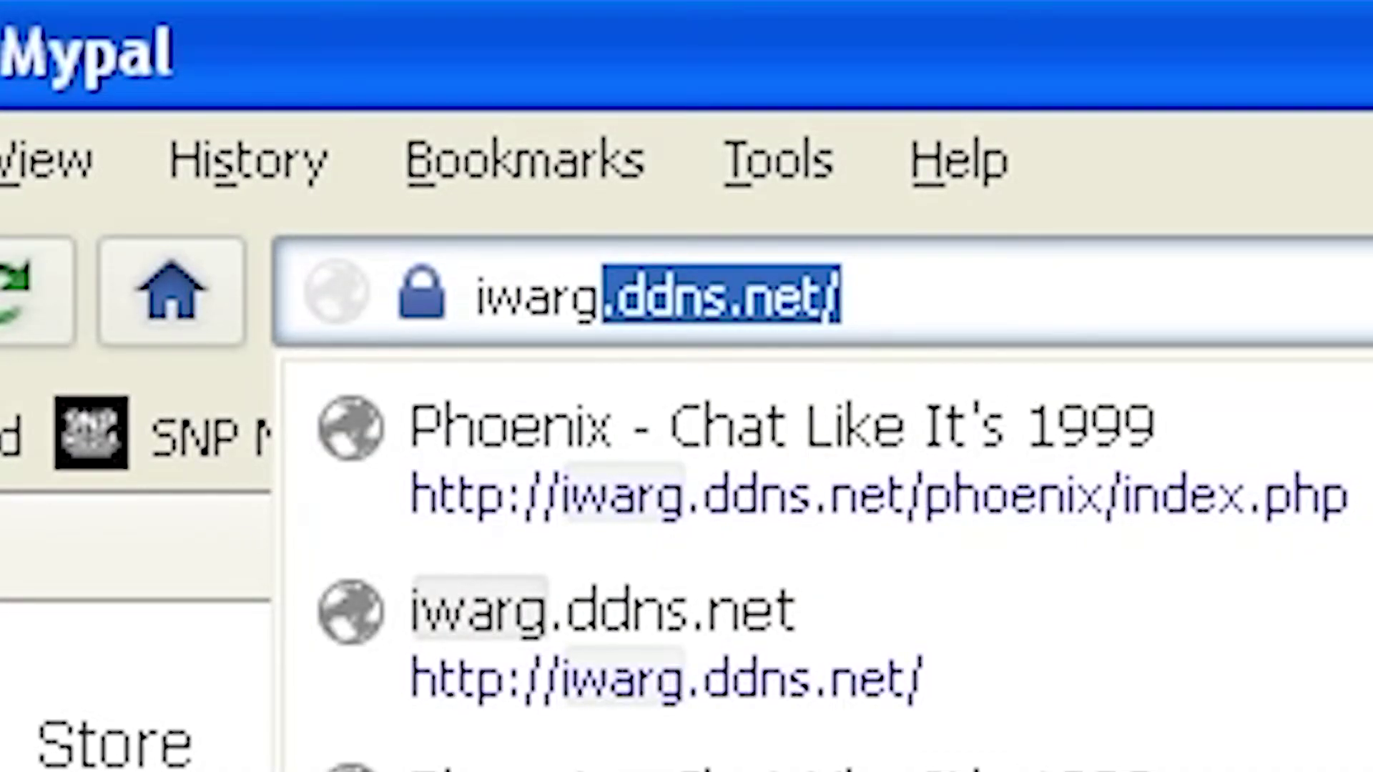
pyautogui.write('.f')
pyautogui.press('BackSpace')
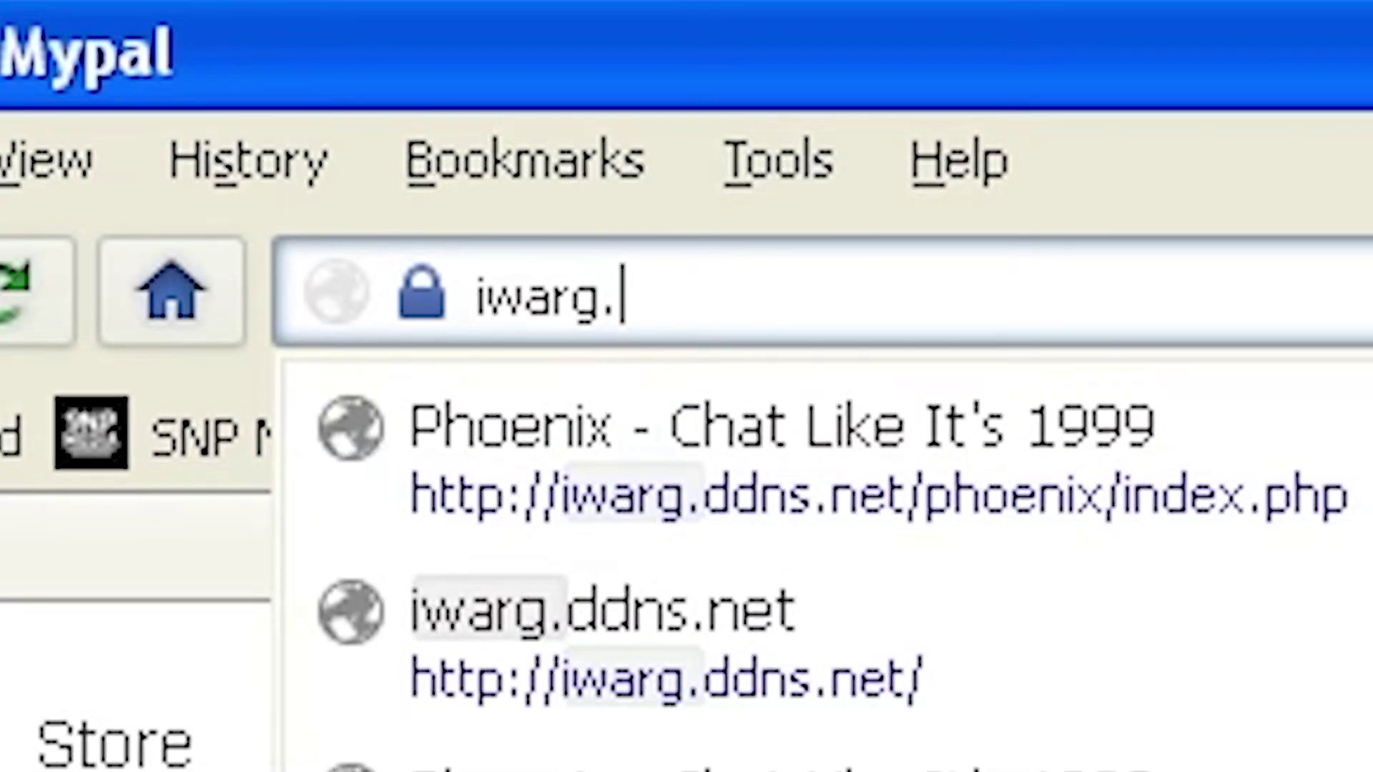
pyautogui.write('ddns')
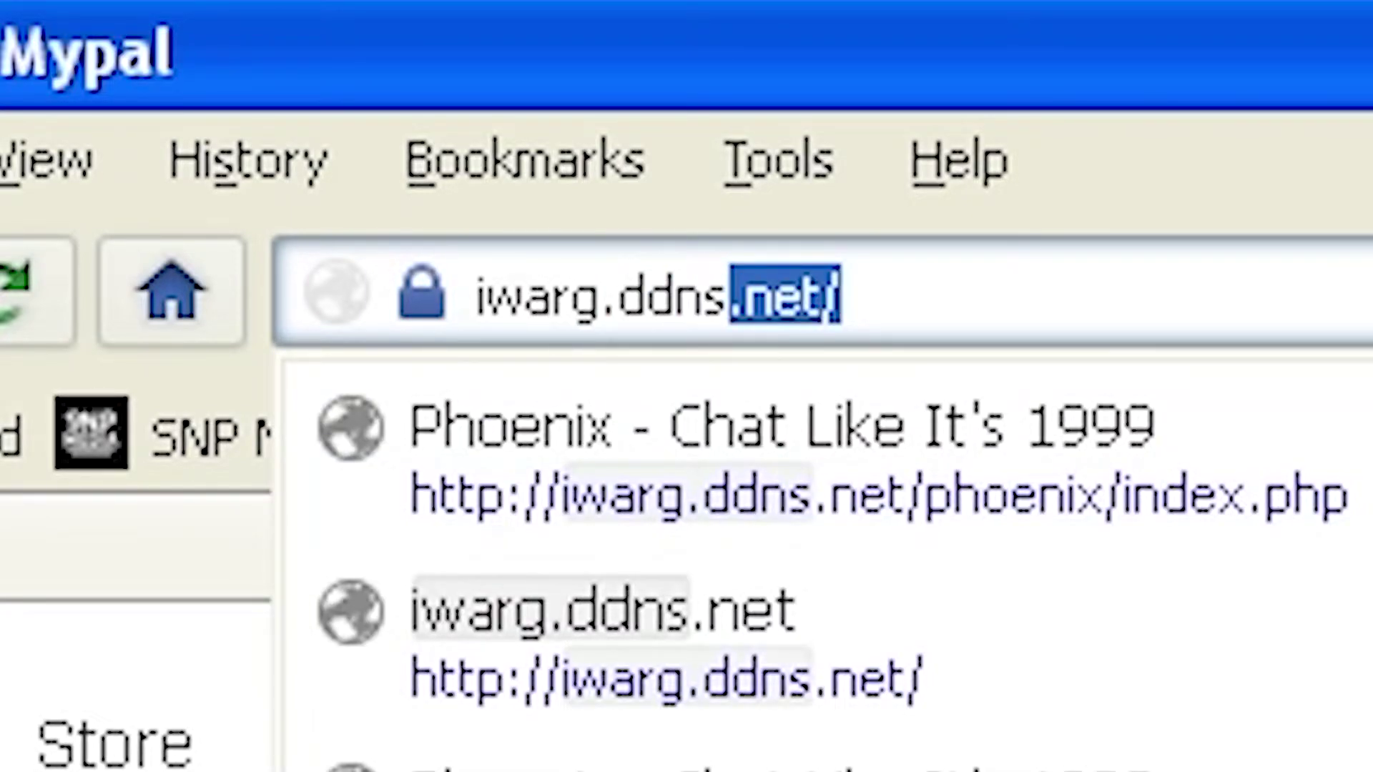
pyautogui.write('.net')
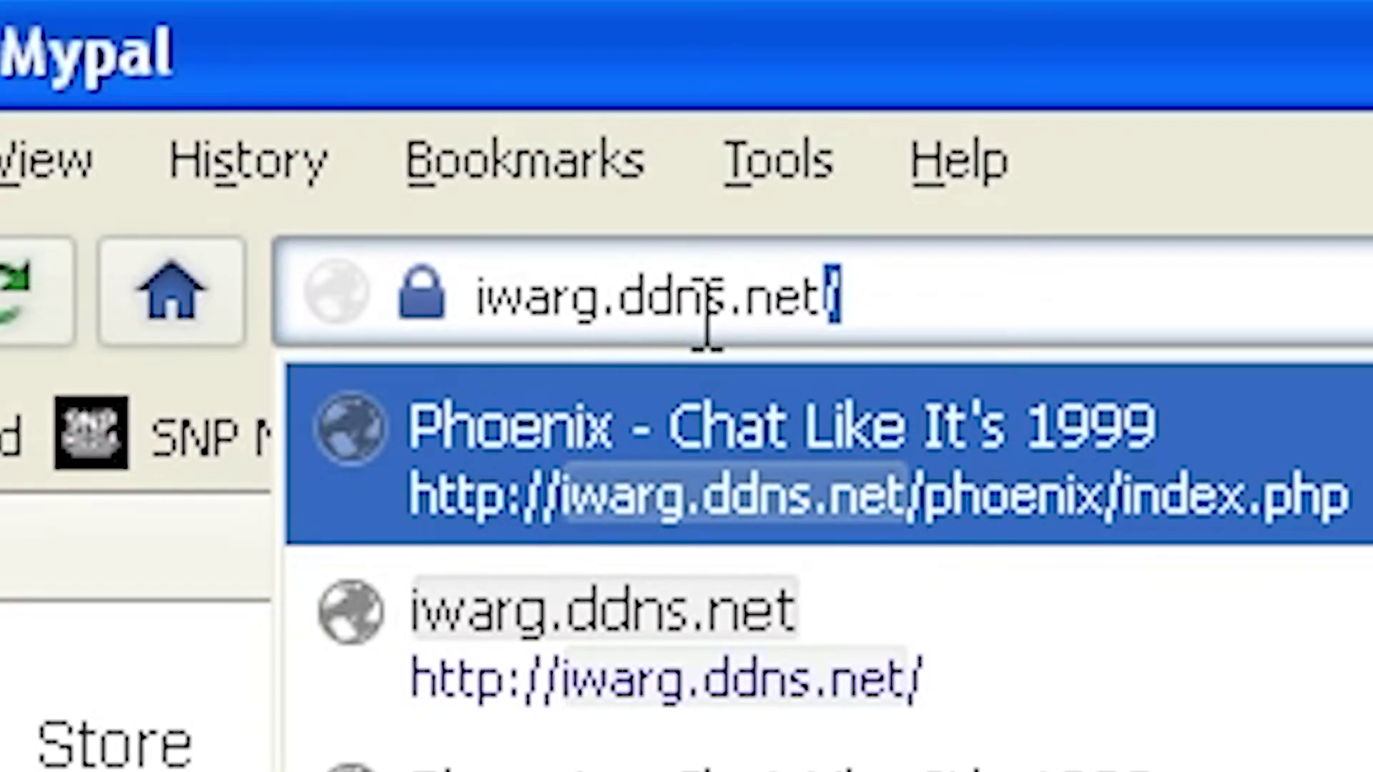
pyautogui.press('Return')
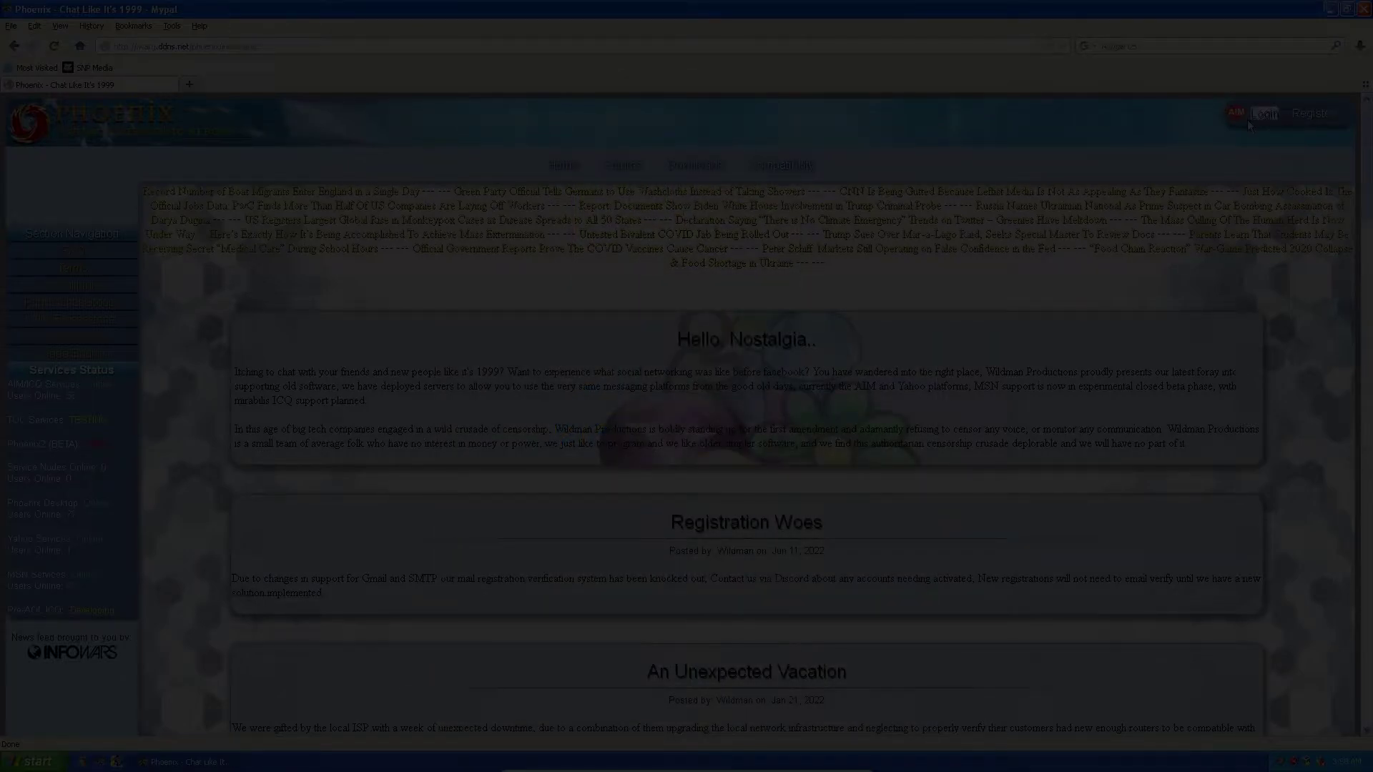
# Sign in to the Phoenix site using the saved username
pyautogui.write('create an')
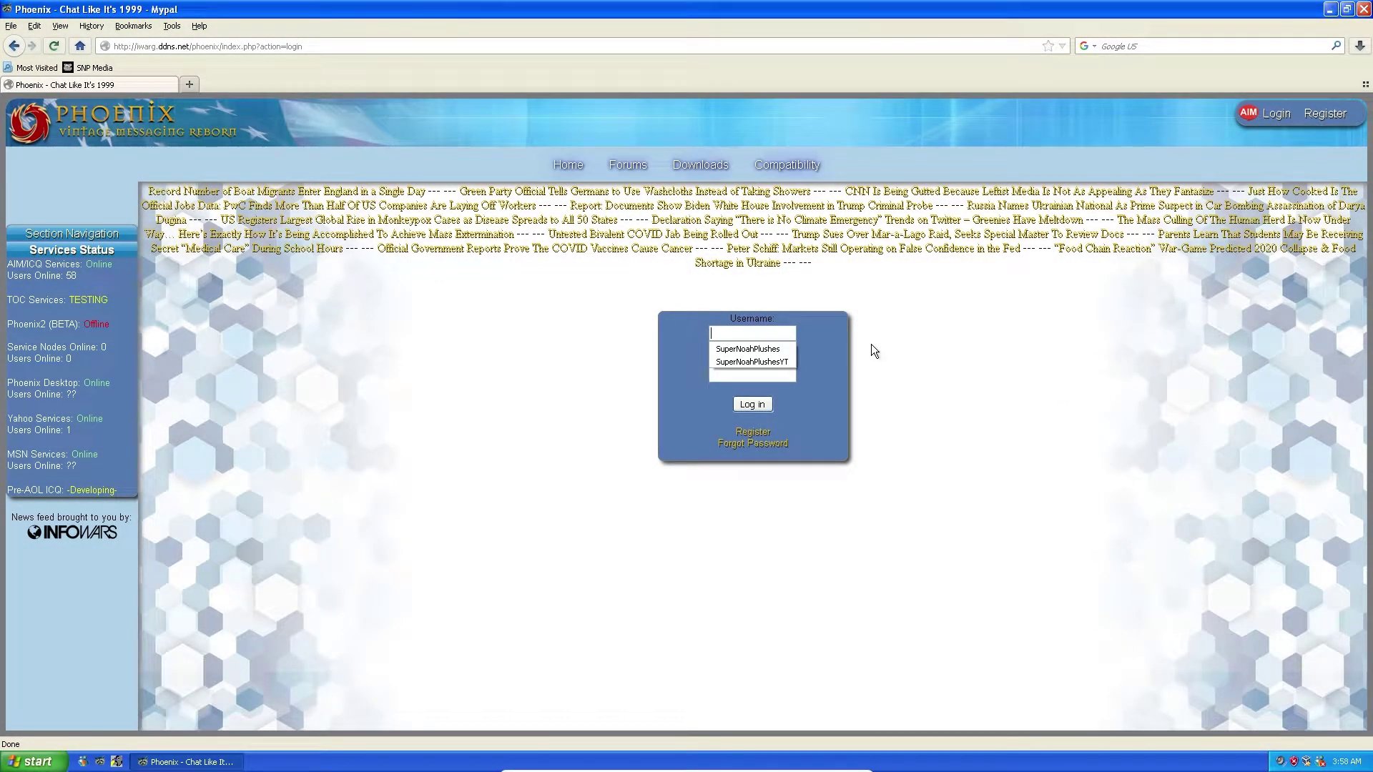
pyautogui.click(757, 350)
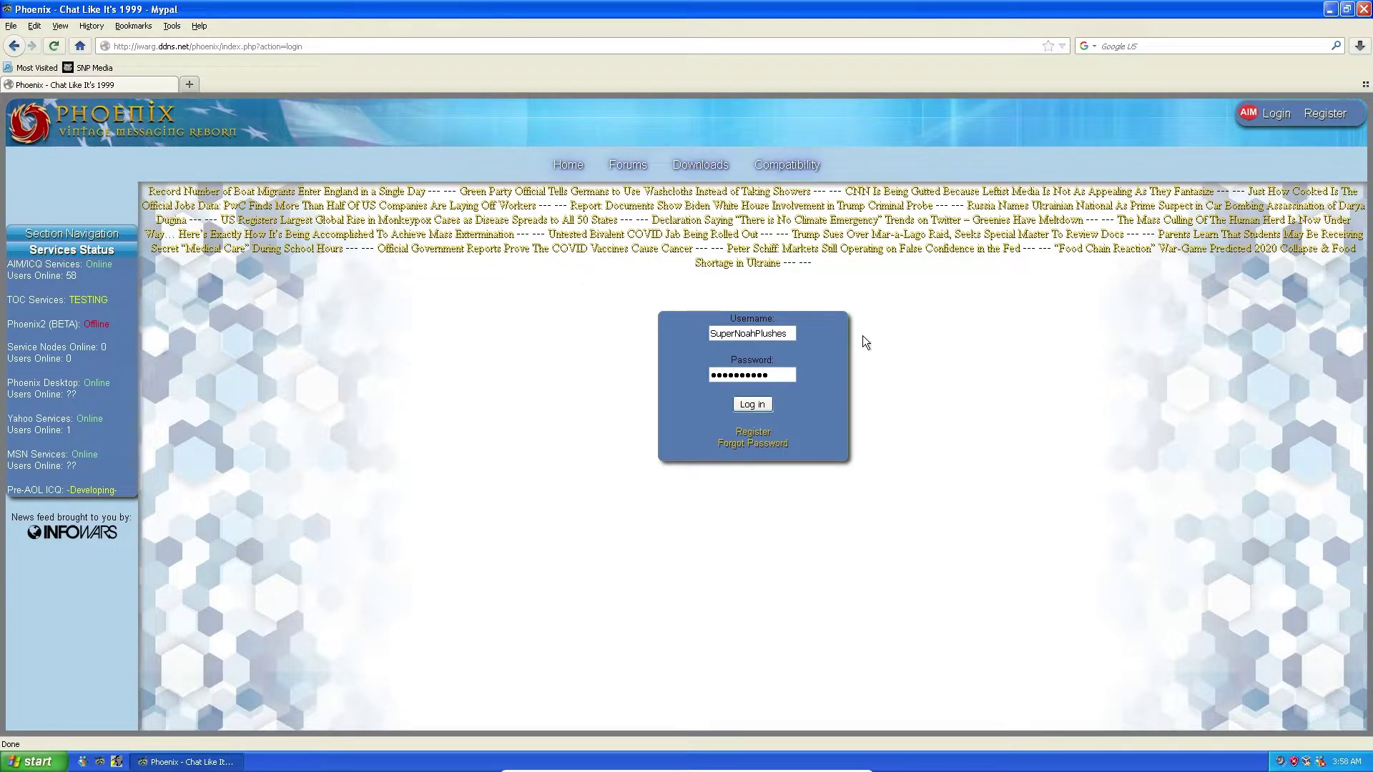
pyautogui.moveTo(782, 333); pyautogui.dragTo(882, 336)
pyautogui.click(749, 405)
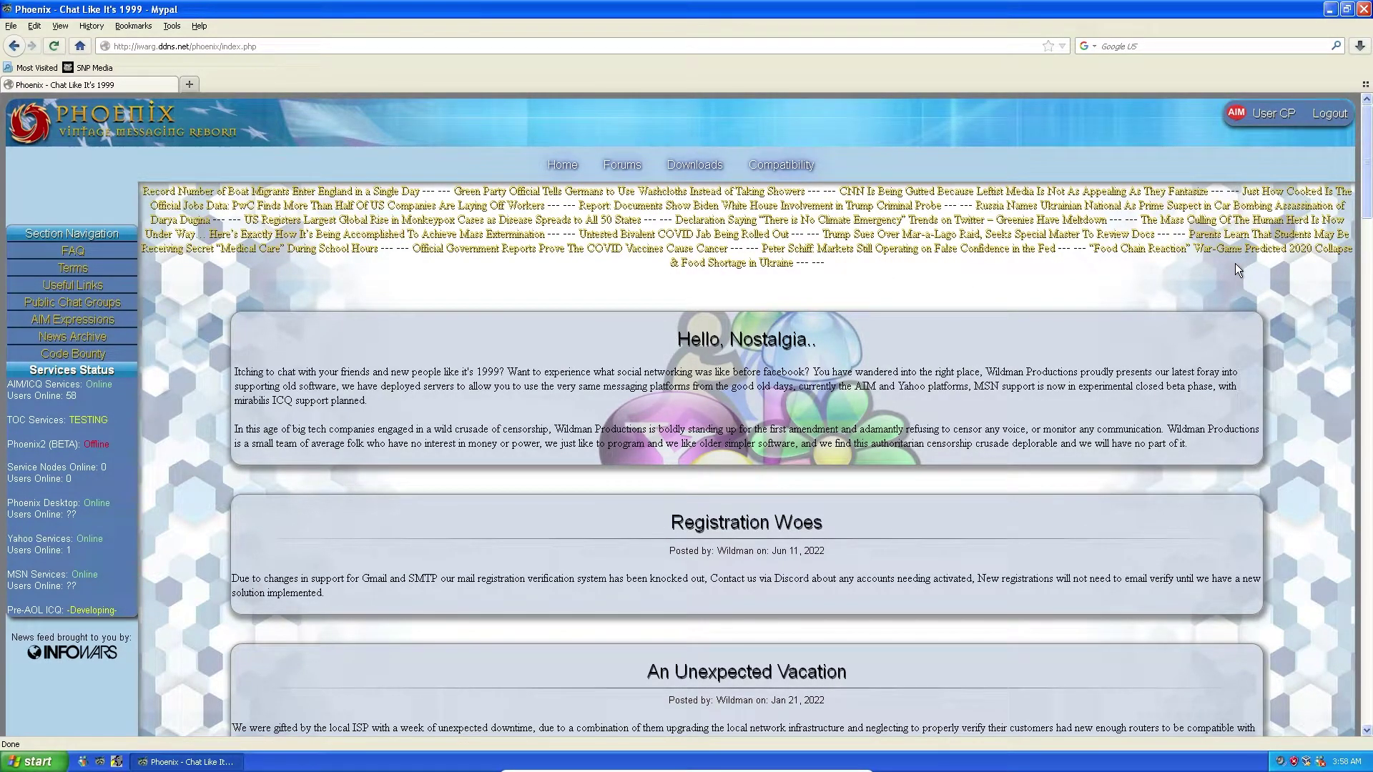
# Go to the Phoenix Downloads page listing official AIM client installers
pyautogui.click(656, 190)
pyautogui.scroll(-8, 820, 332)
pyautogui.scroll(8, 821, 332)
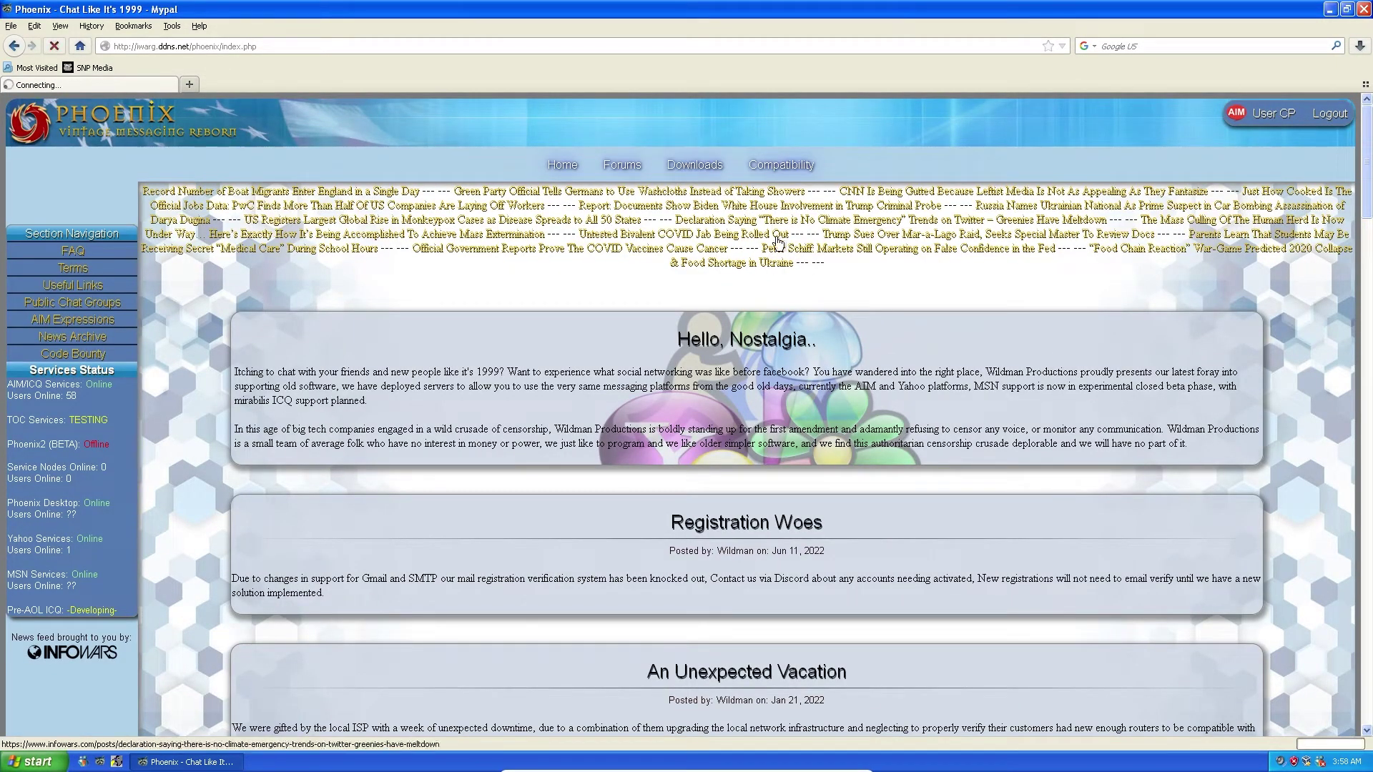
pyautogui.click(691, 172)
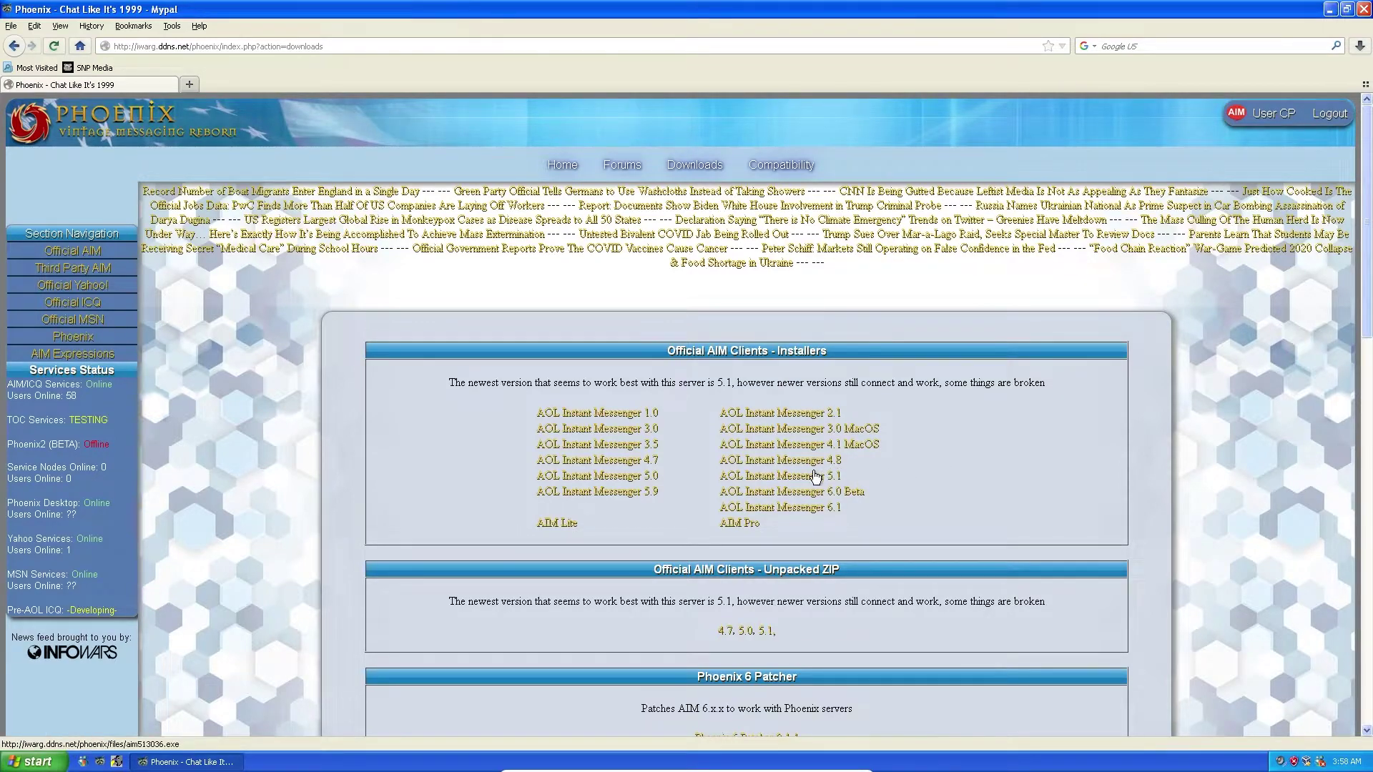
# Save the AOL Instant Messenger 5.1 installer aim513036.exe to the Downloads folder
pyautogui.click(772, 478)
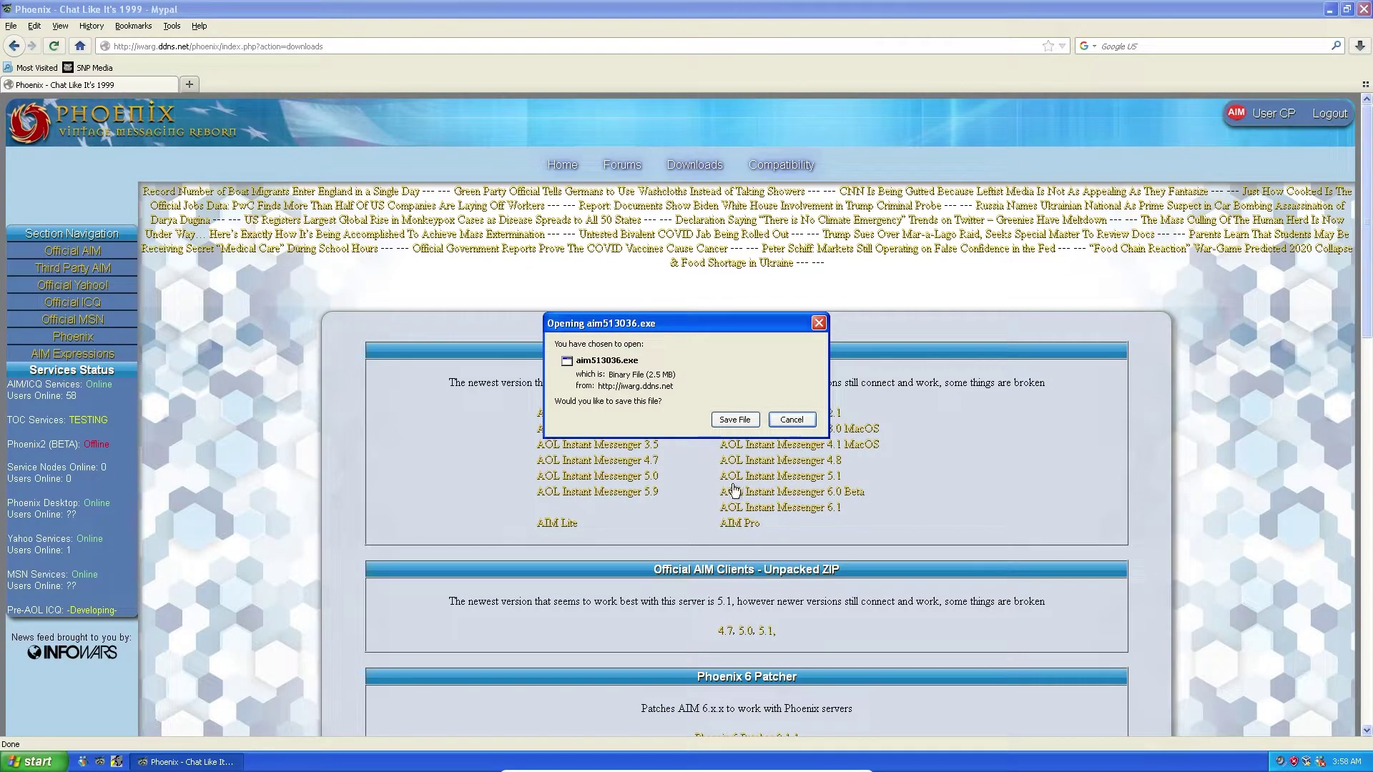
pyautogui.moveTo(860, 477); pyautogui.dragTo(695, 479)
pyautogui.click(735, 420)
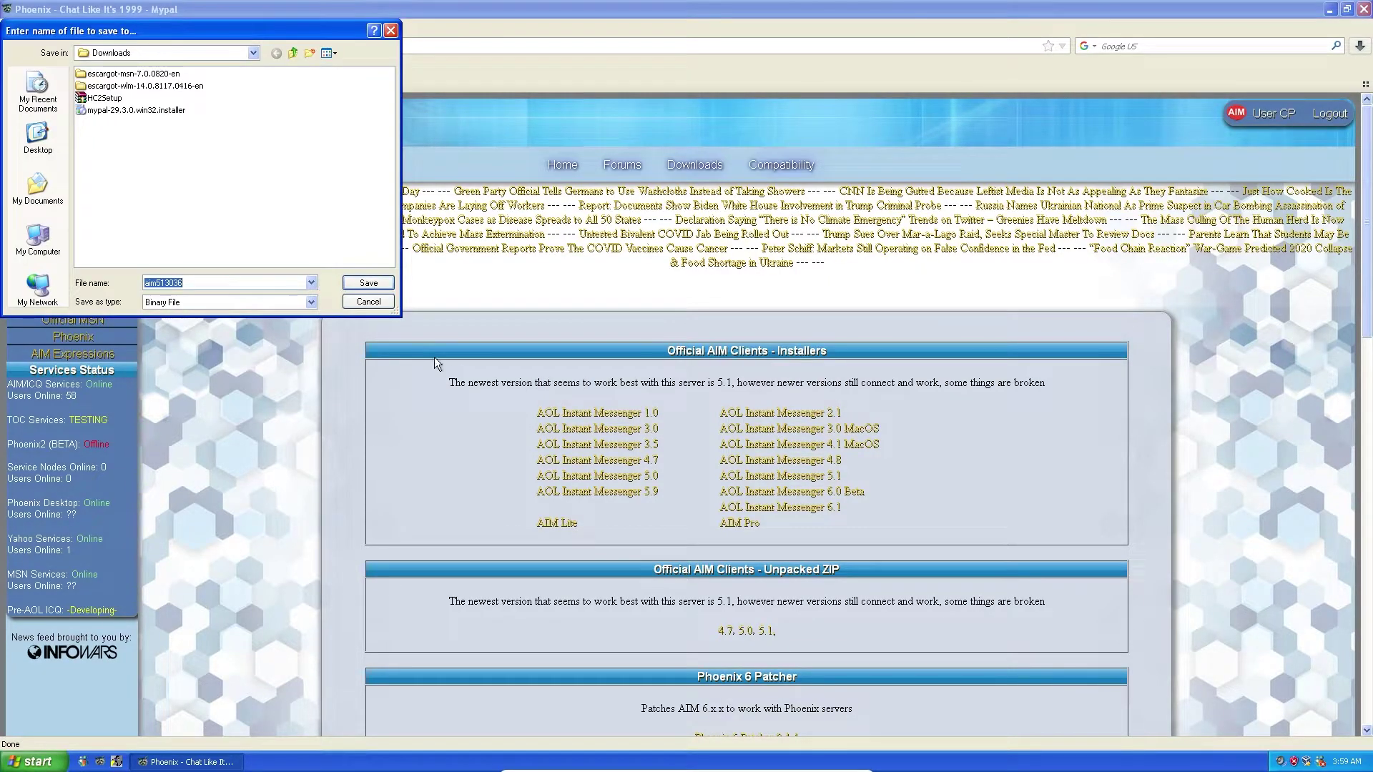
pyautogui.click(385, 284)
# Run aim513036.exe from the downloads list, accepting the security warning
pyautogui.click(1360, 46)
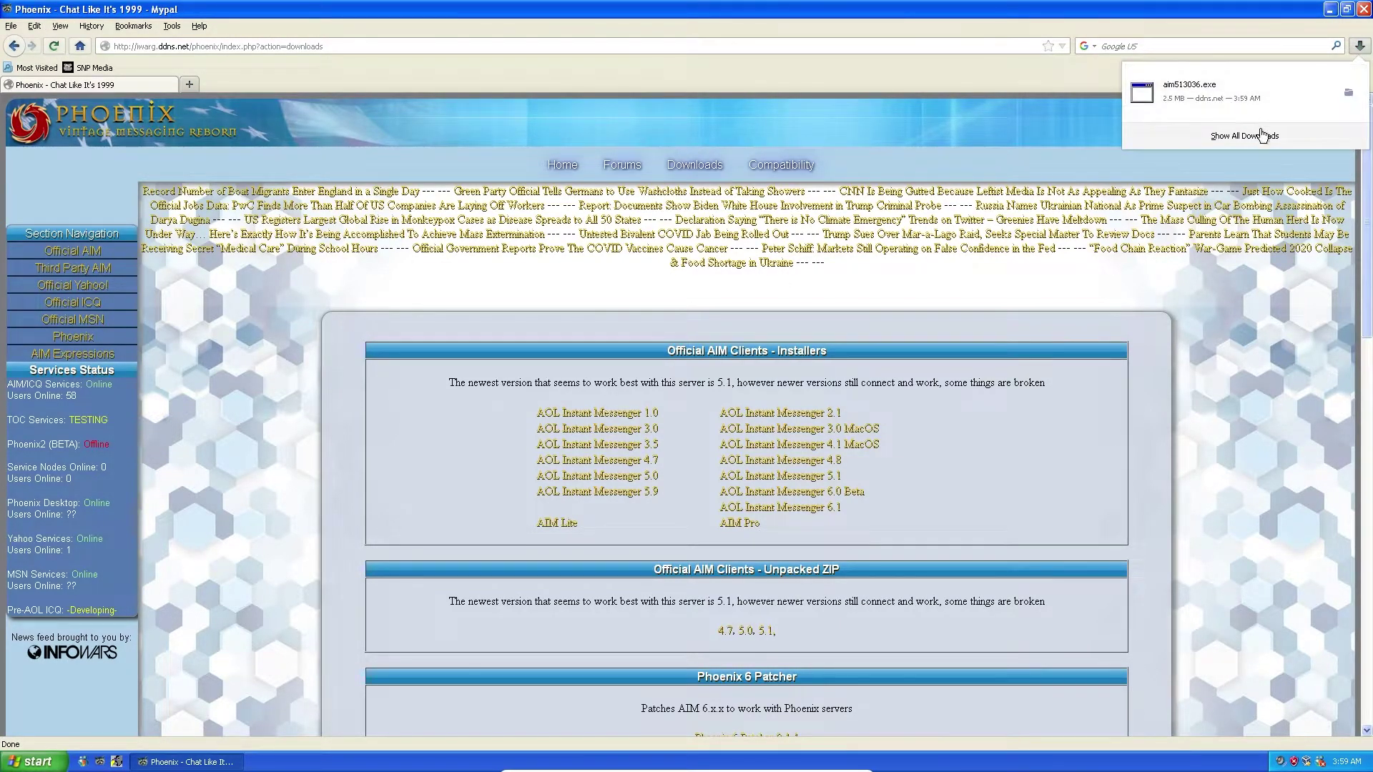
pyautogui.click(1201, 91)
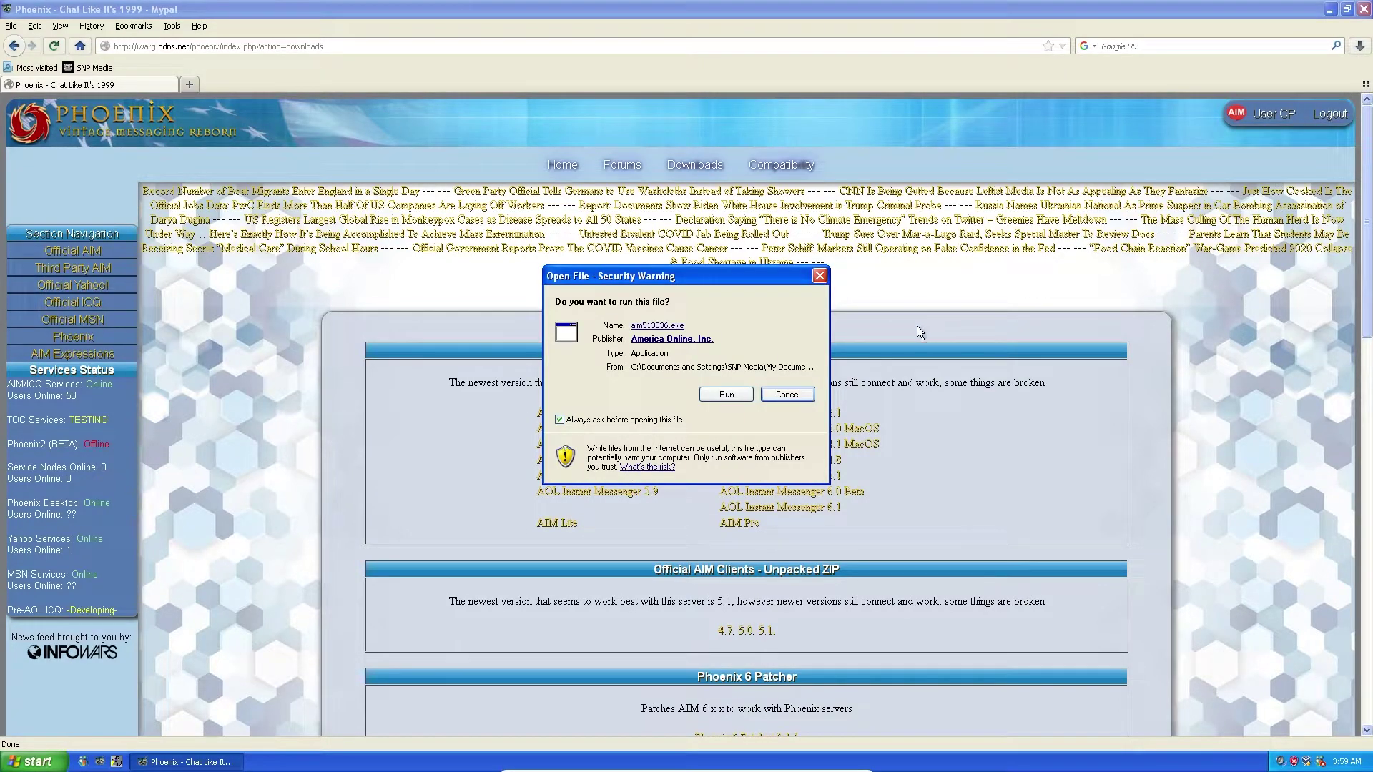
pyautogui.click(746, 392)
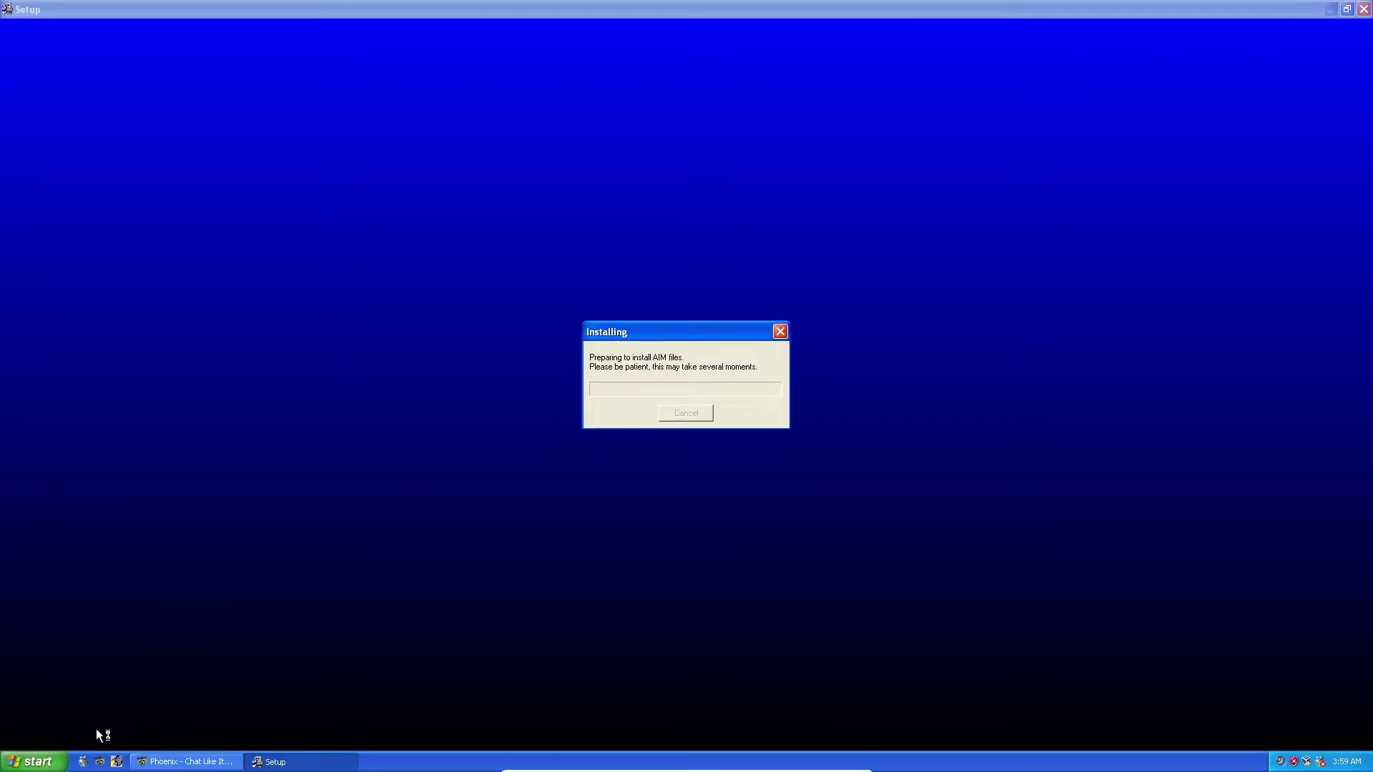
pyautogui.click(32, 761)
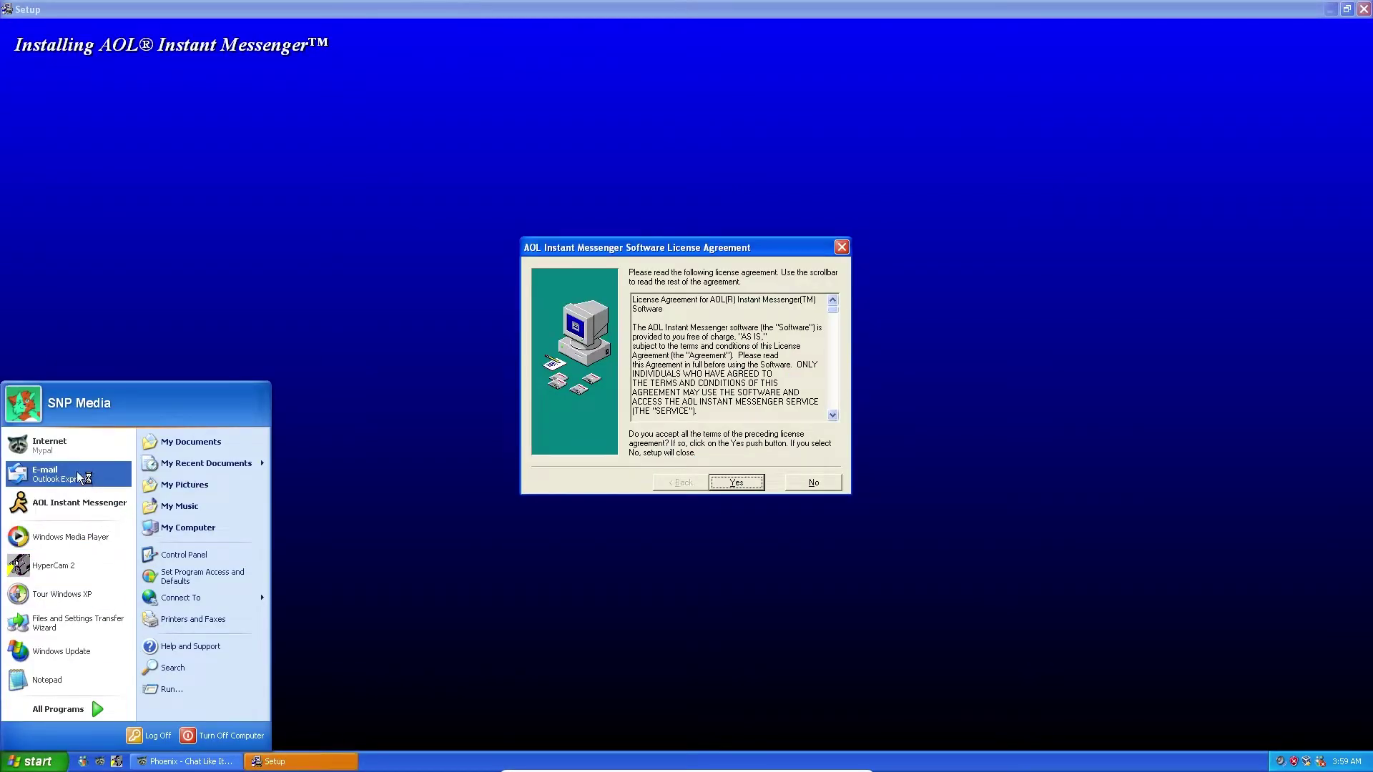
# Browse My Documents > Downloads, preview the Miles picture, select aim513036, then close the folder
pyautogui.click(185, 441)
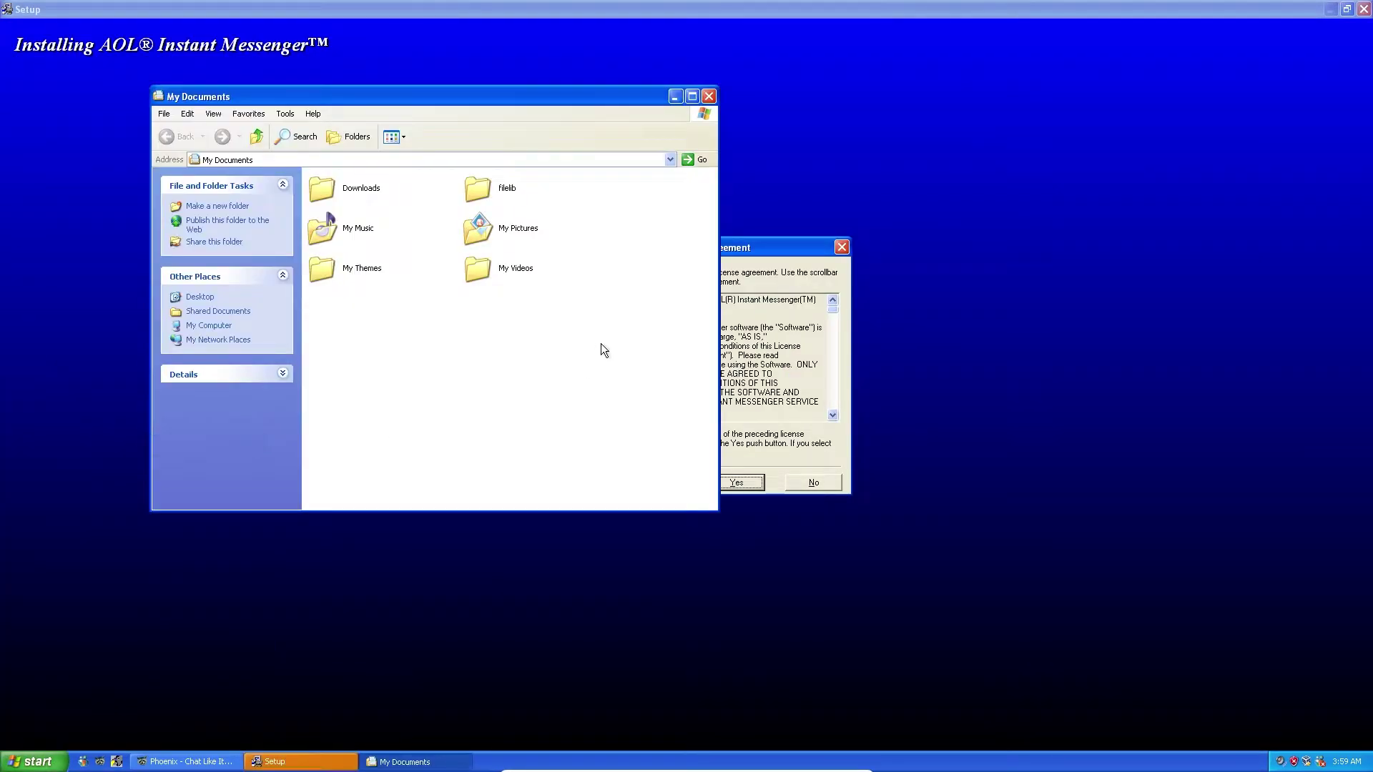
pyautogui.doubleClick(359, 188)
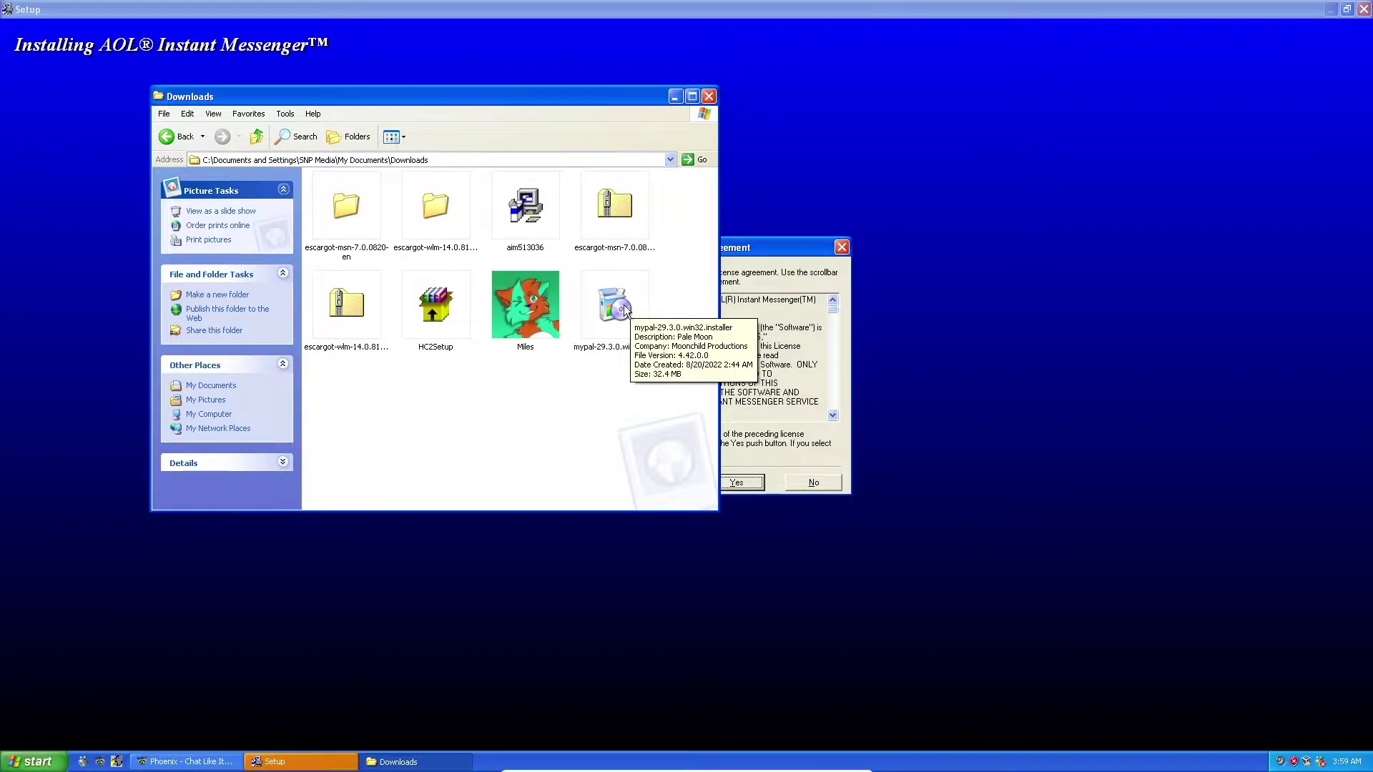
pyautogui.doubleClick(542, 329)
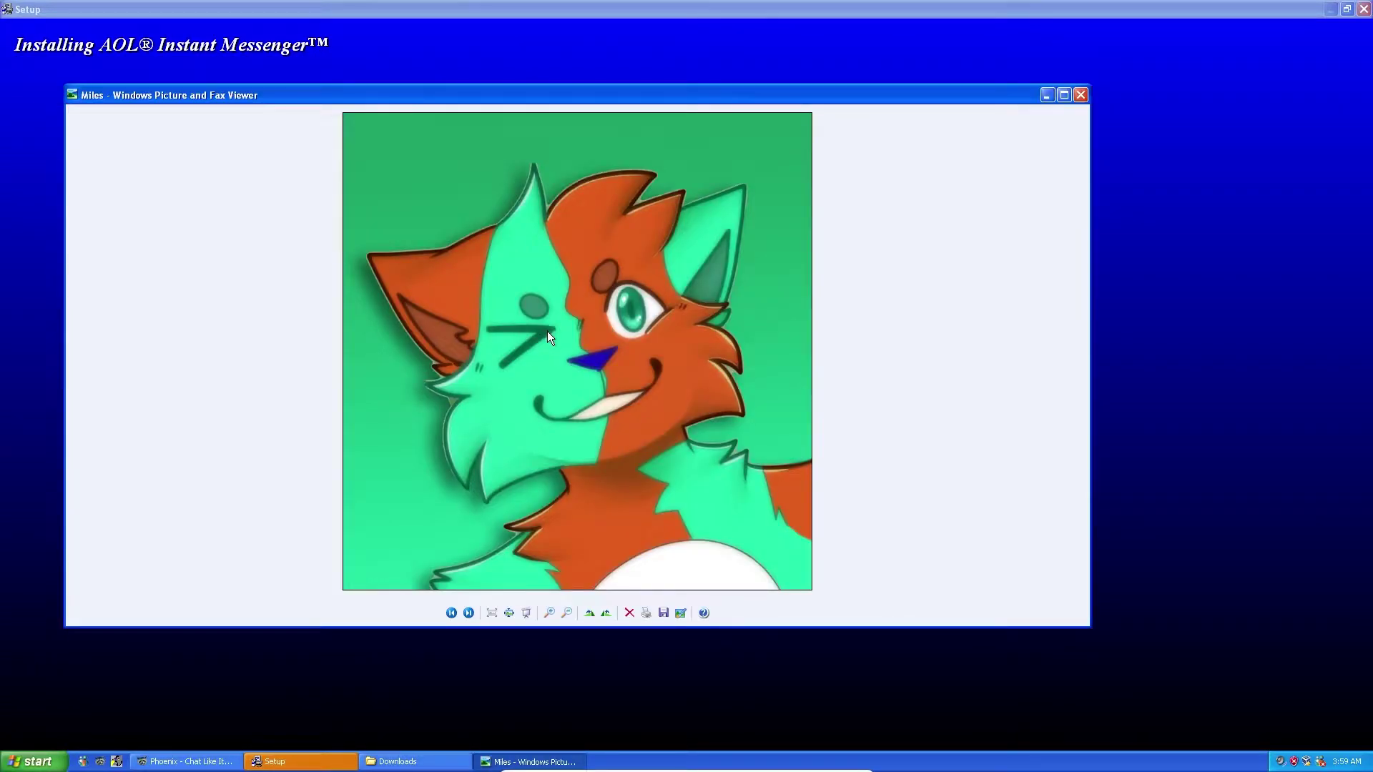
pyautogui.click(1080, 95)
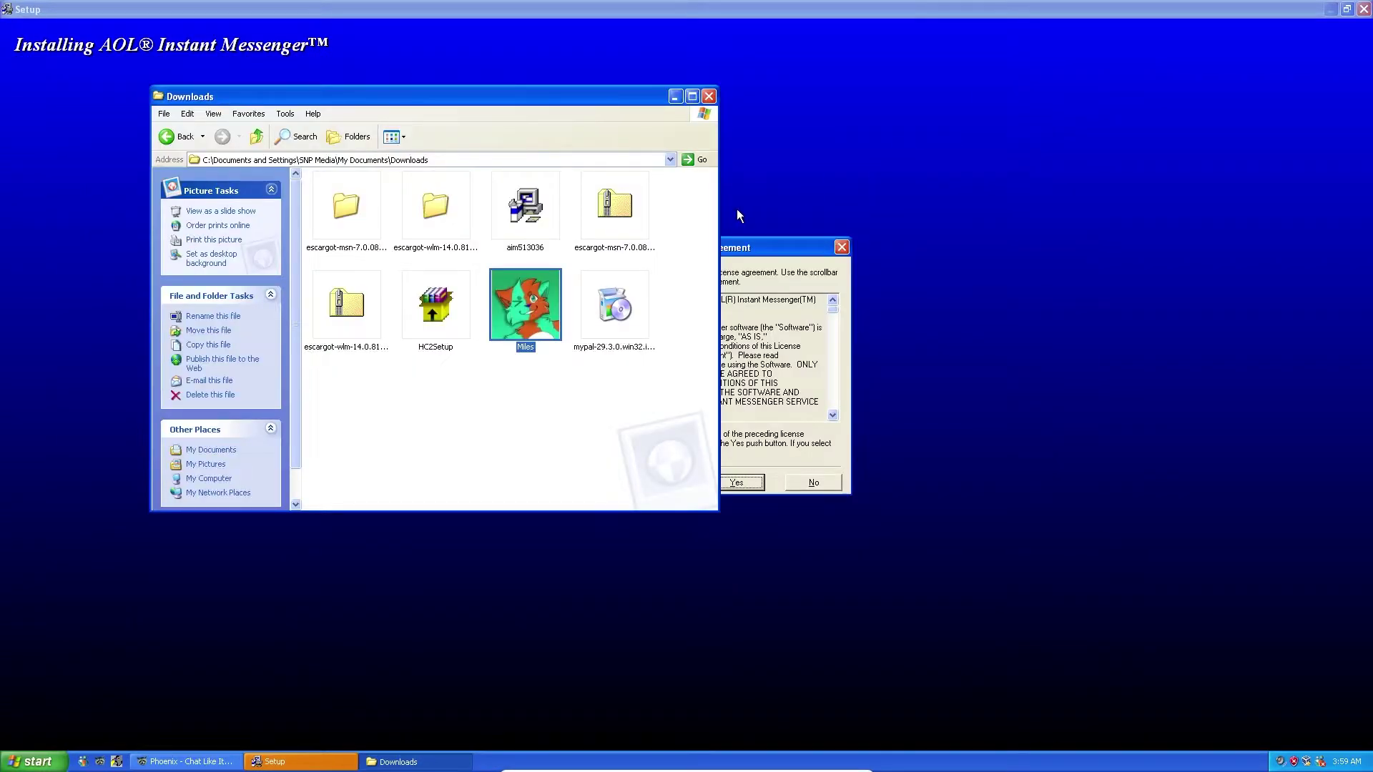
pyautogui.click(519, 245)
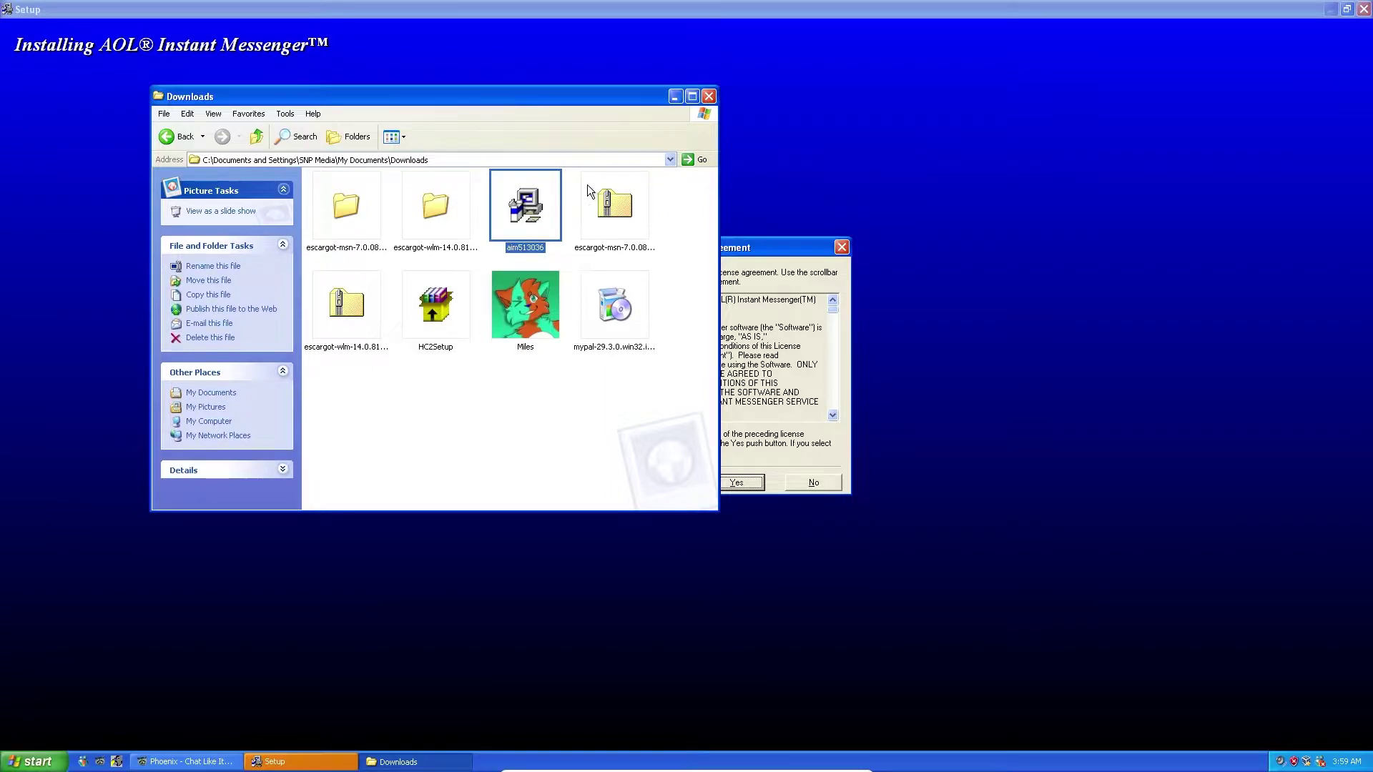
pyautogui.click(709, 96)
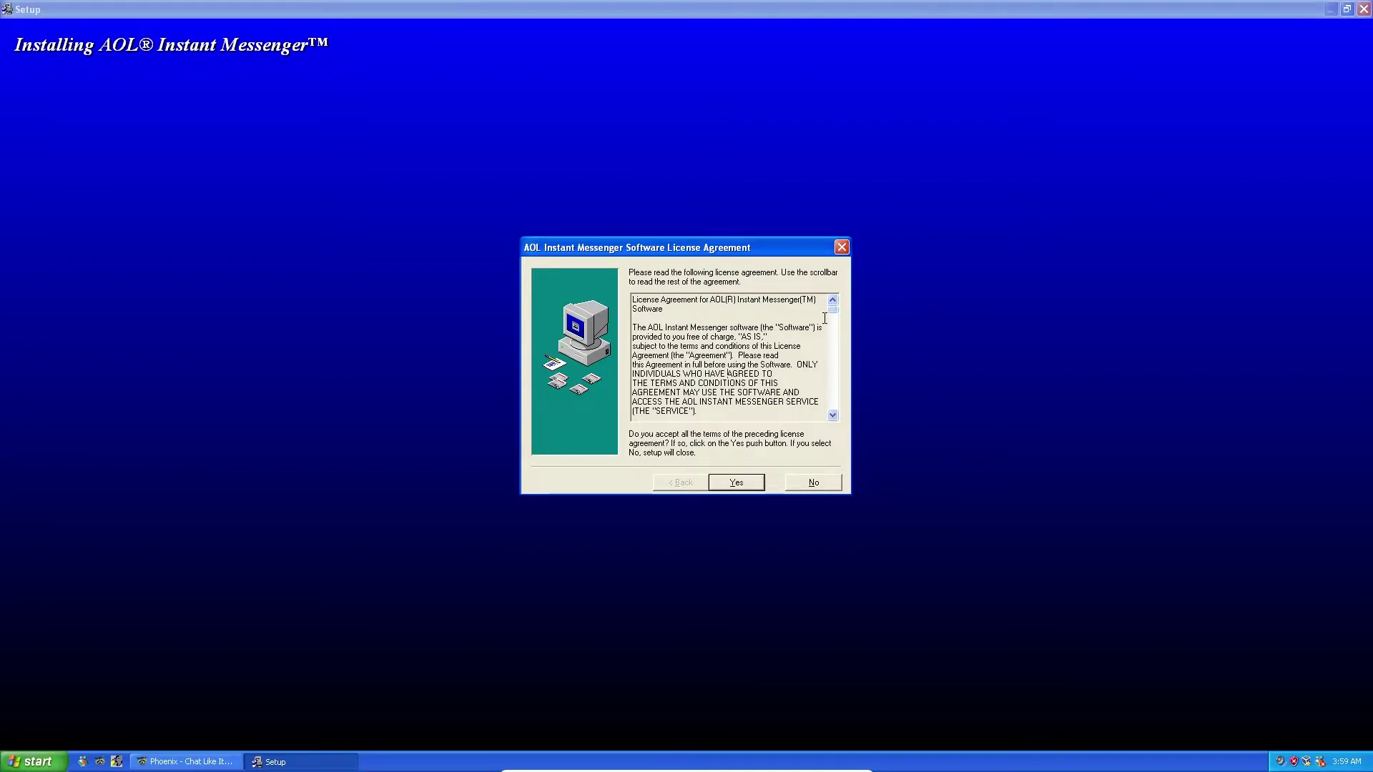
# Accept the AIM license and keep the default C:\Program Files\AIM95 install folder
pyautogui.moveTo(832, 308); pyautogui.dragTo(839, 432)
pyautogui.click(736, 483)
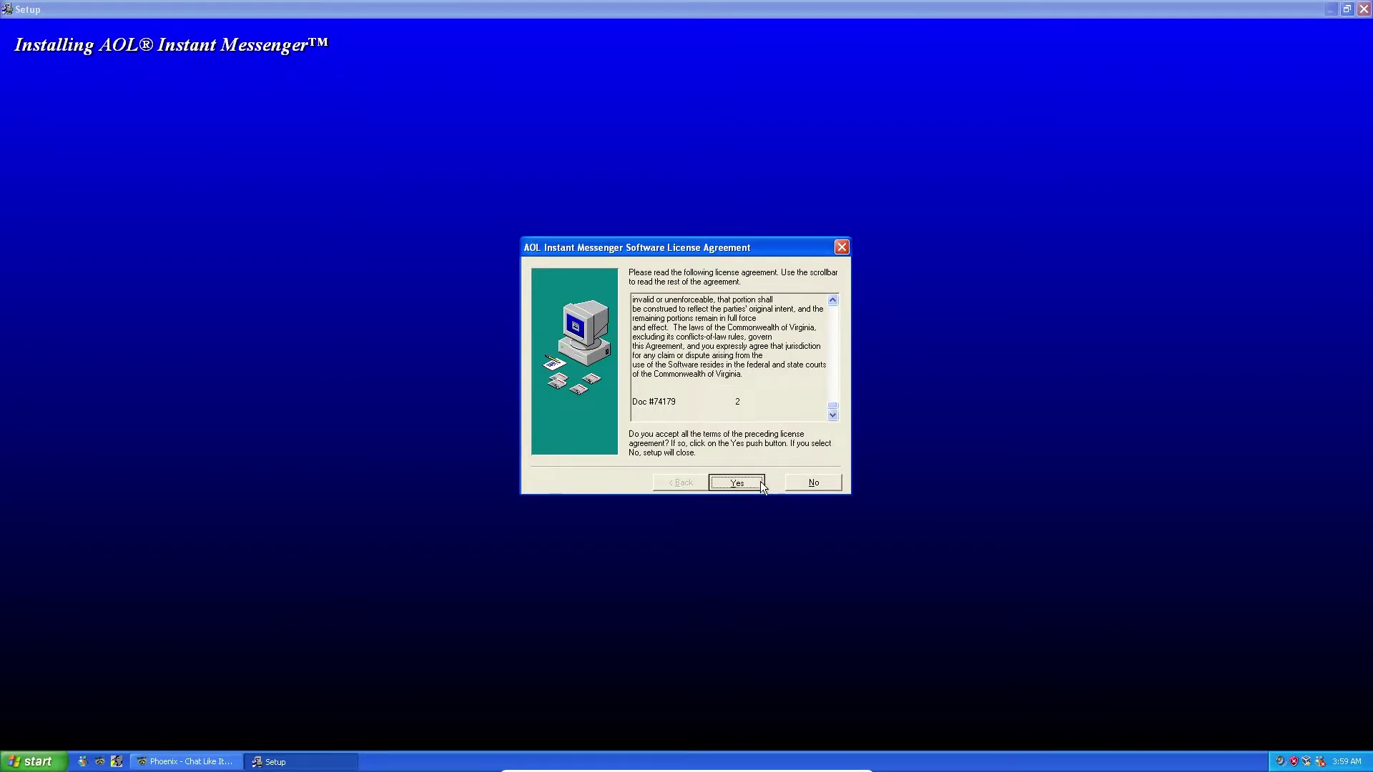
pyautogui.click(759, 483)
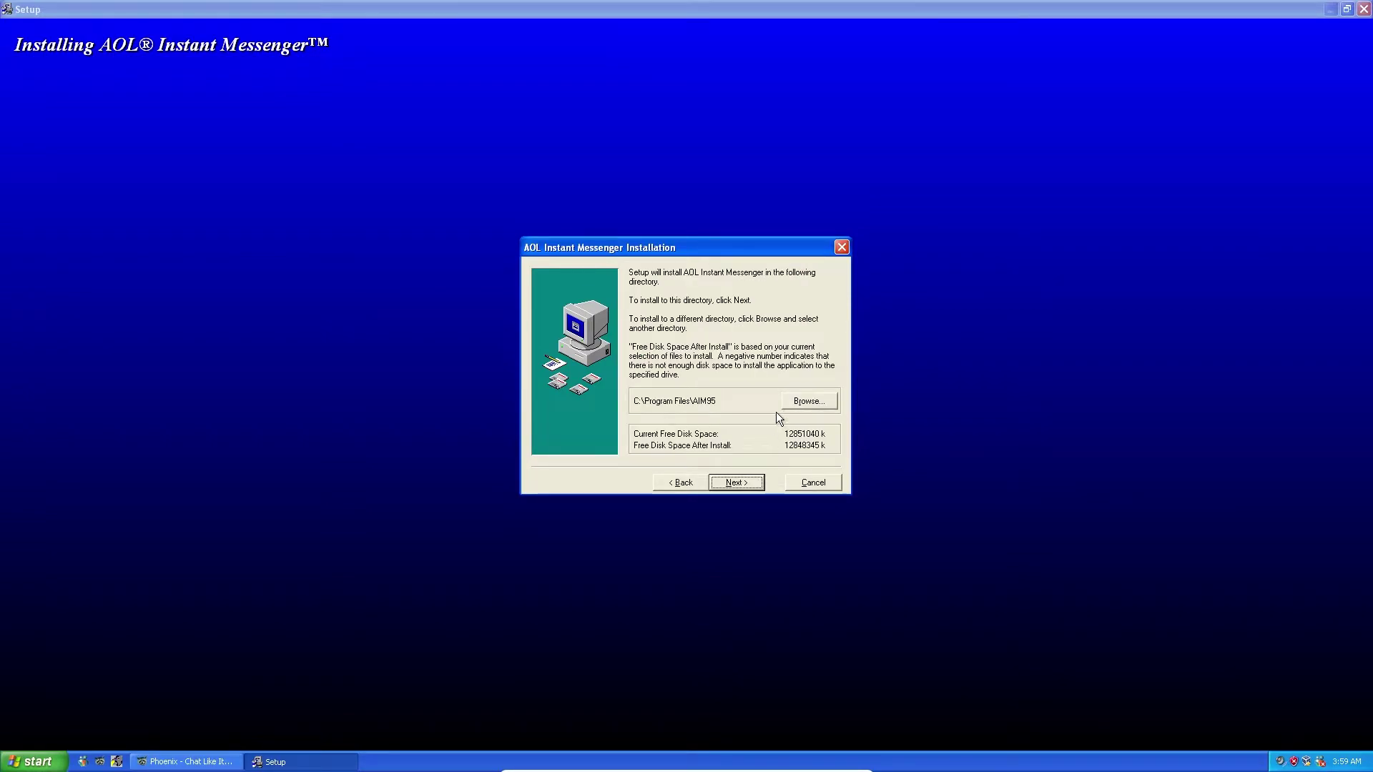
pyautogui.click(733, 481)
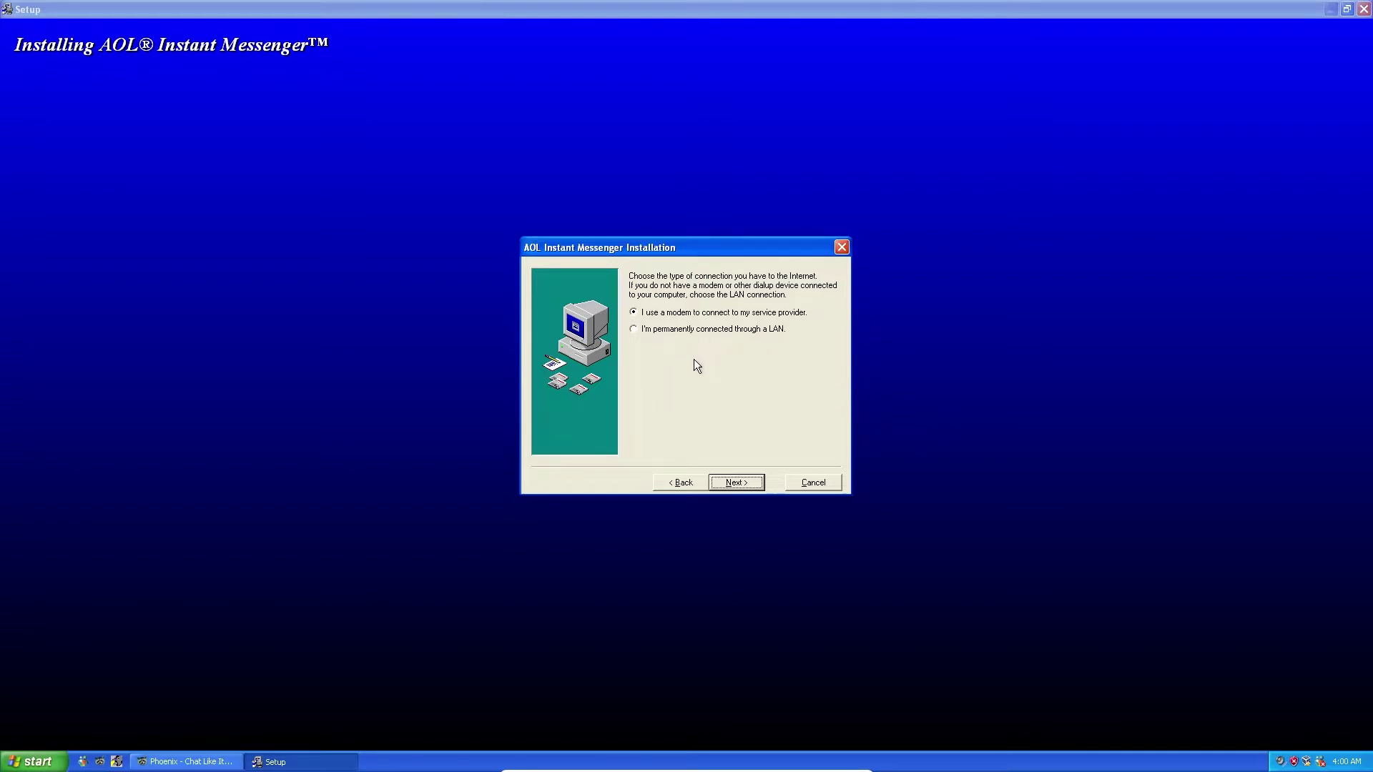
# Choose a permanent LAN connection and enter ZIP code 69420
pyautogui.click(758, 330)
pyautogui.click(736, 482)
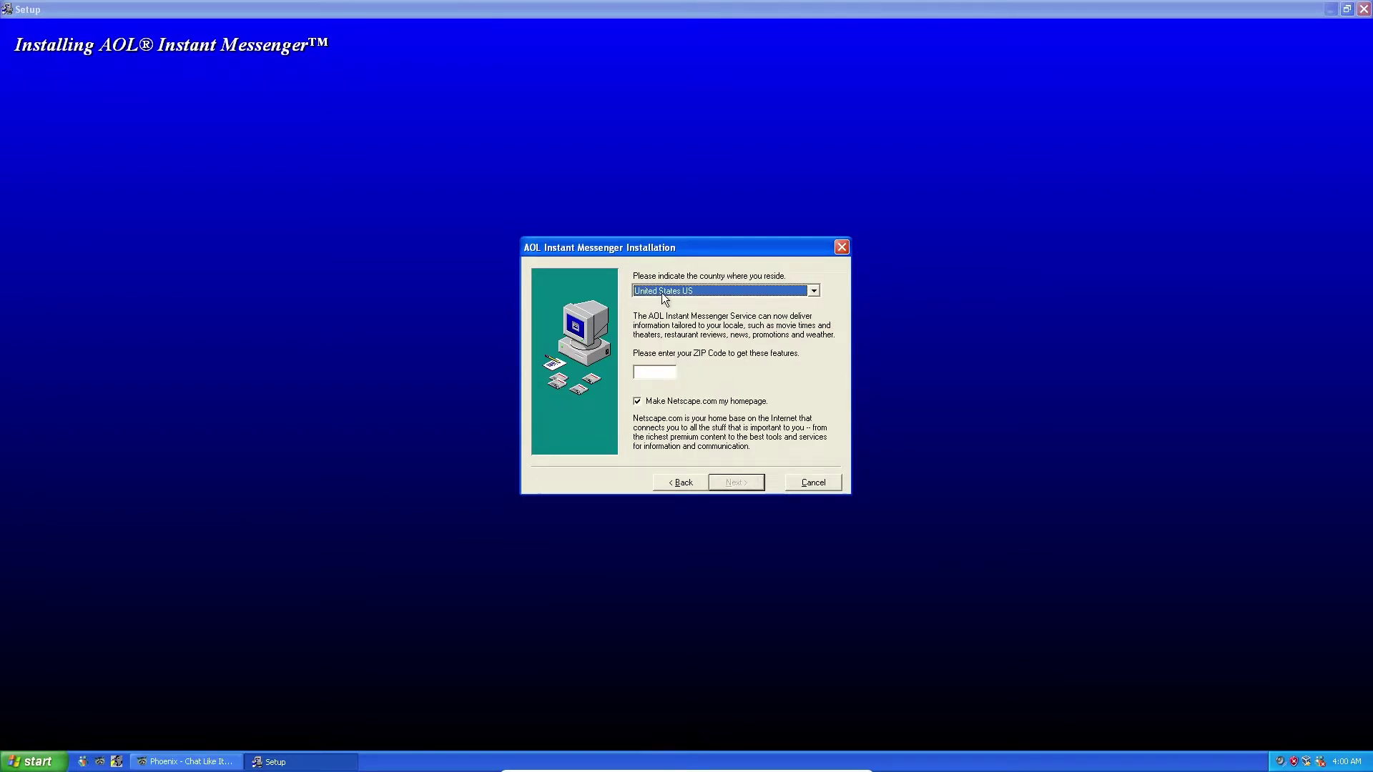
pyautogui.click(661, 371)
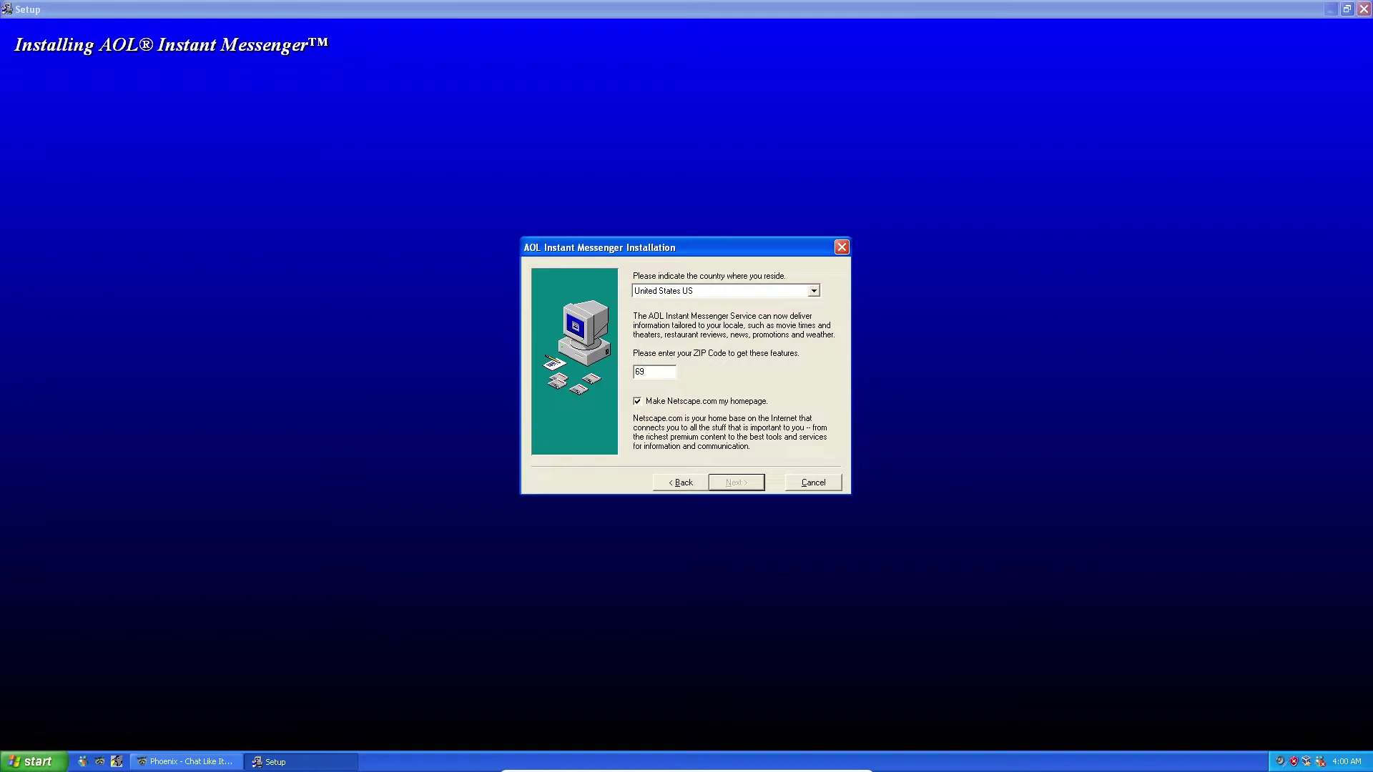
pyautogui.write('69420')
pyautogui.click(732, 480)
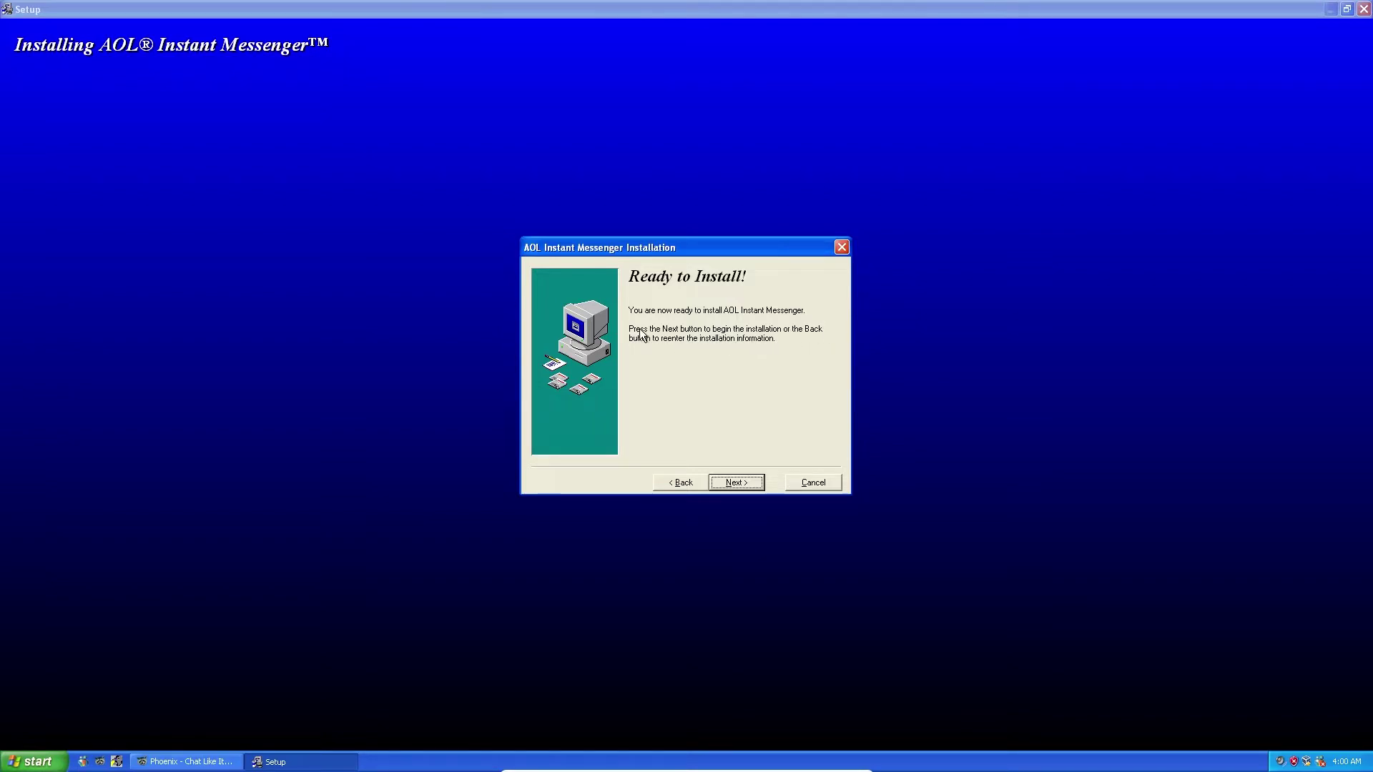
# Install AIM, launch it as the default messenger, and dismiss the screen name prompt
pyautogui.click(736, 483)
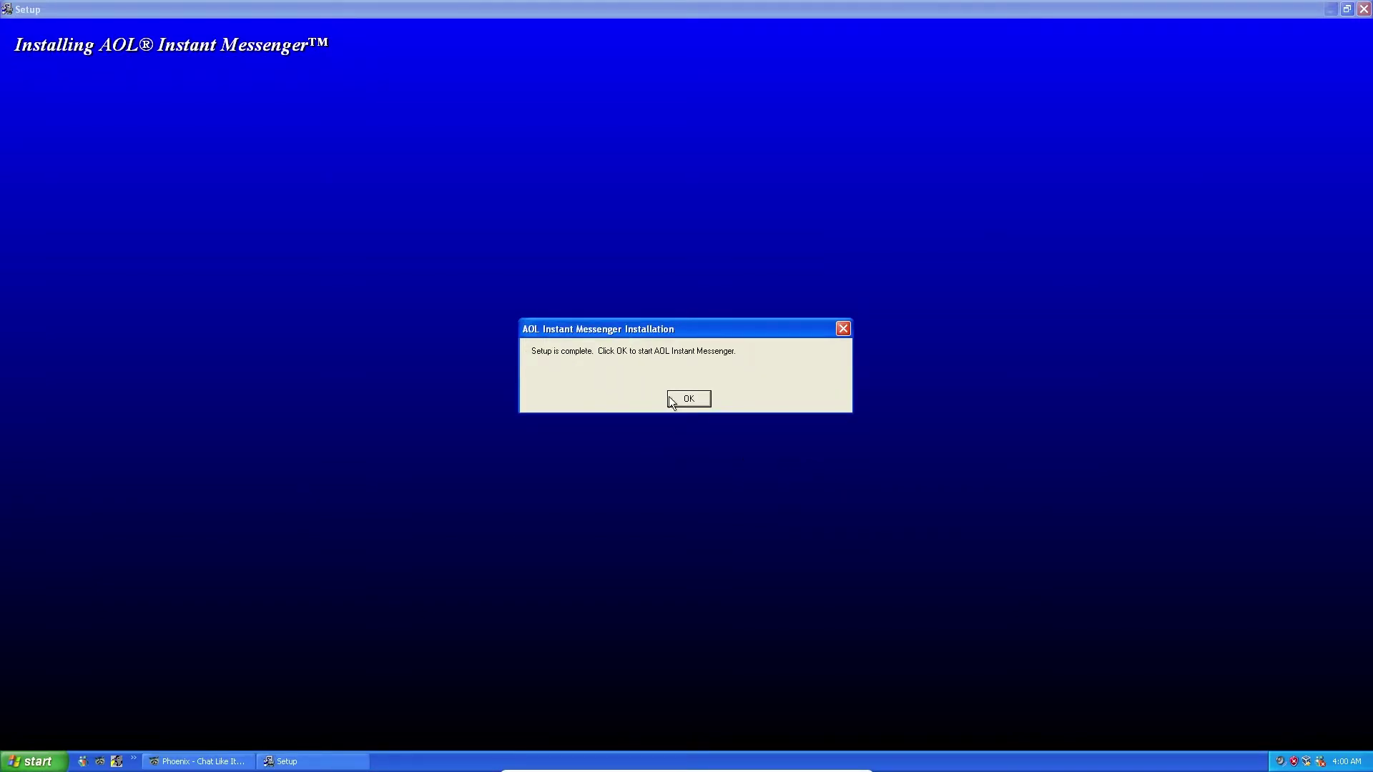
pyautogui.click(684, 399)
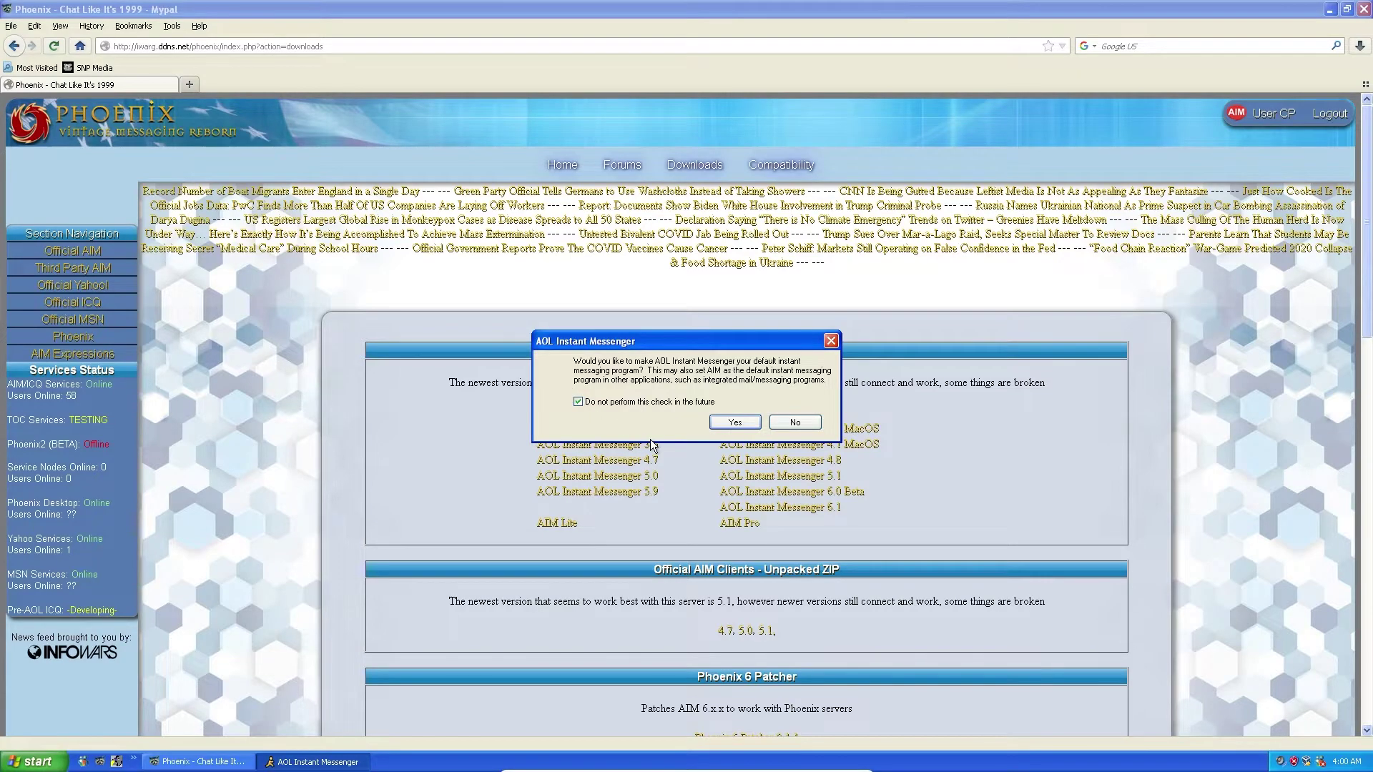
pyautogui.click(749, 423)
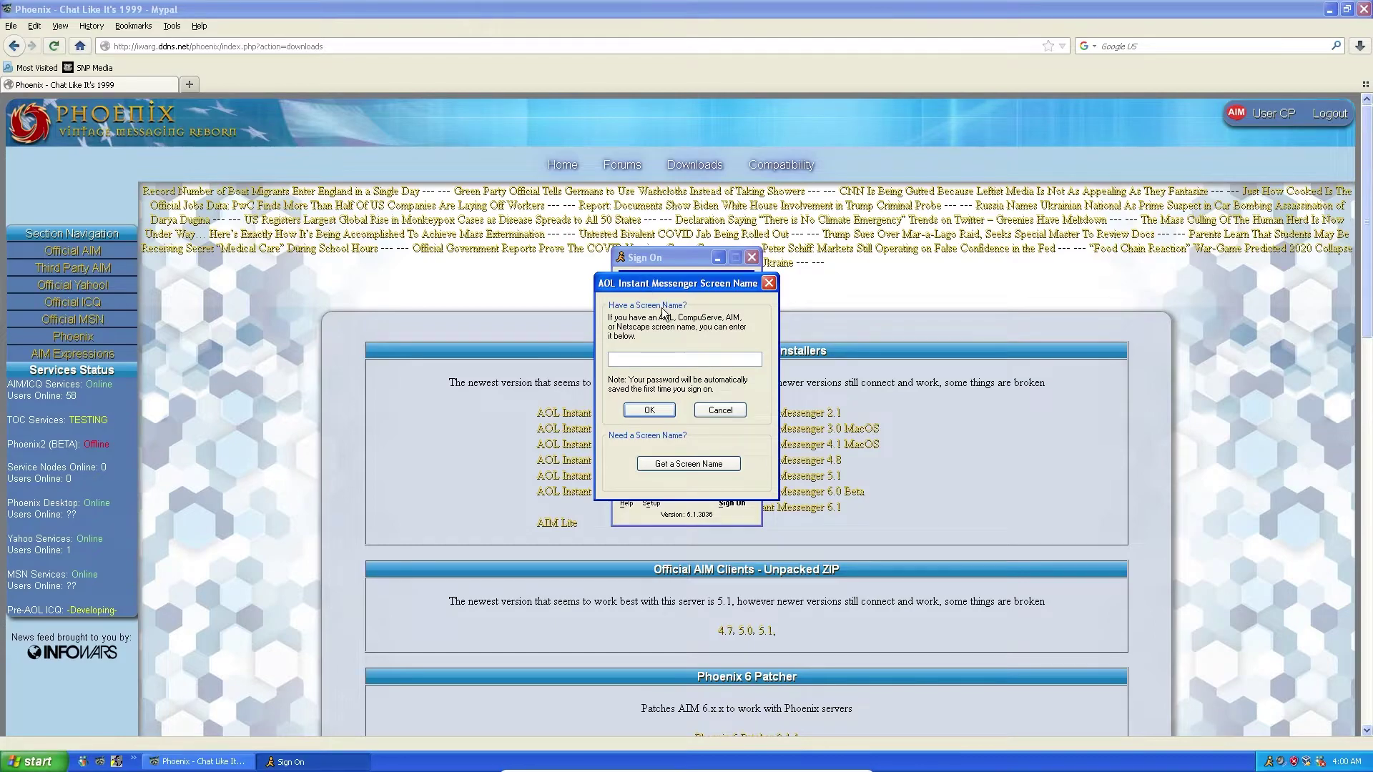
pyautogui.moveTo(649, 288); pyautogui.dragTo(684, 298)
pyautogui.click(731, 422)
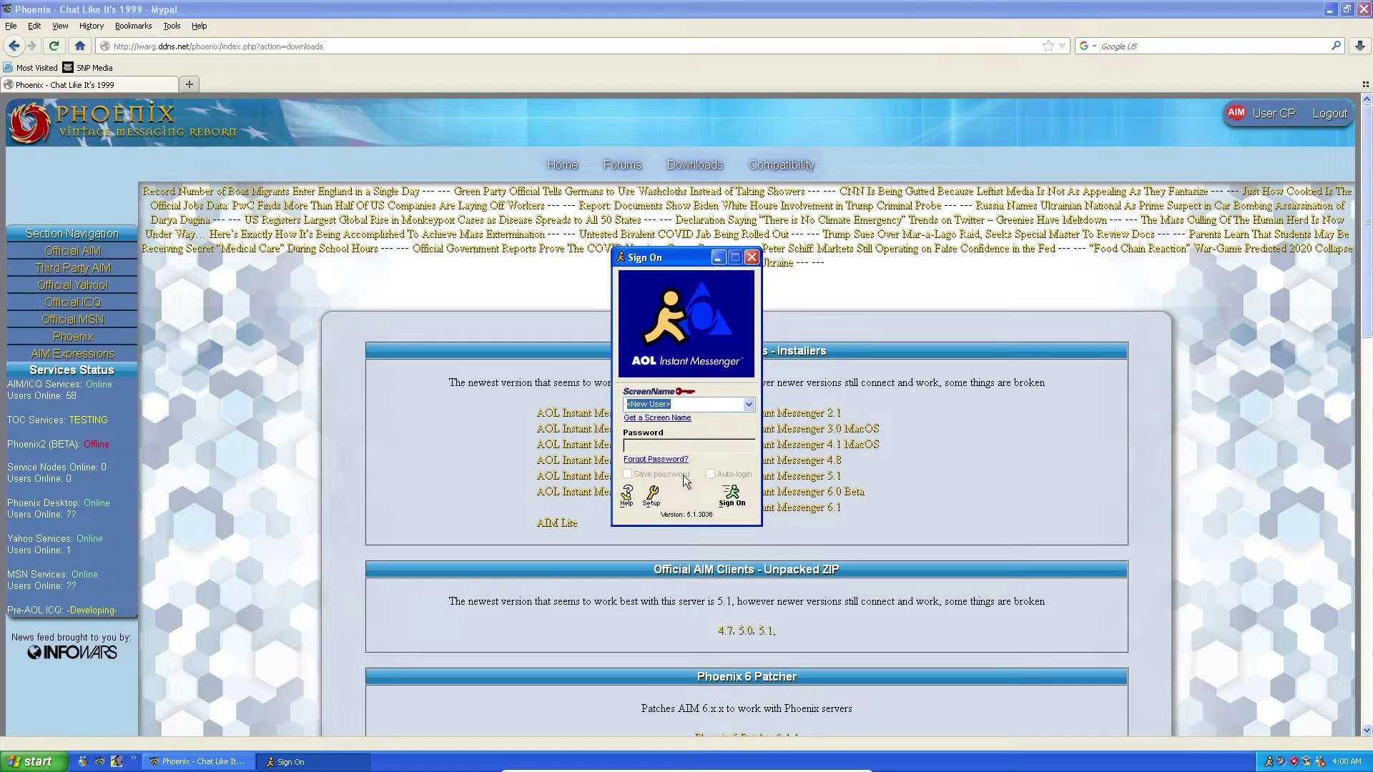
pyautogui.click(654, 492)
# Set the AIM connection host to iwarg.ddns.net on port 5190 and enter the screen name
pyautogui.click(798, 477)
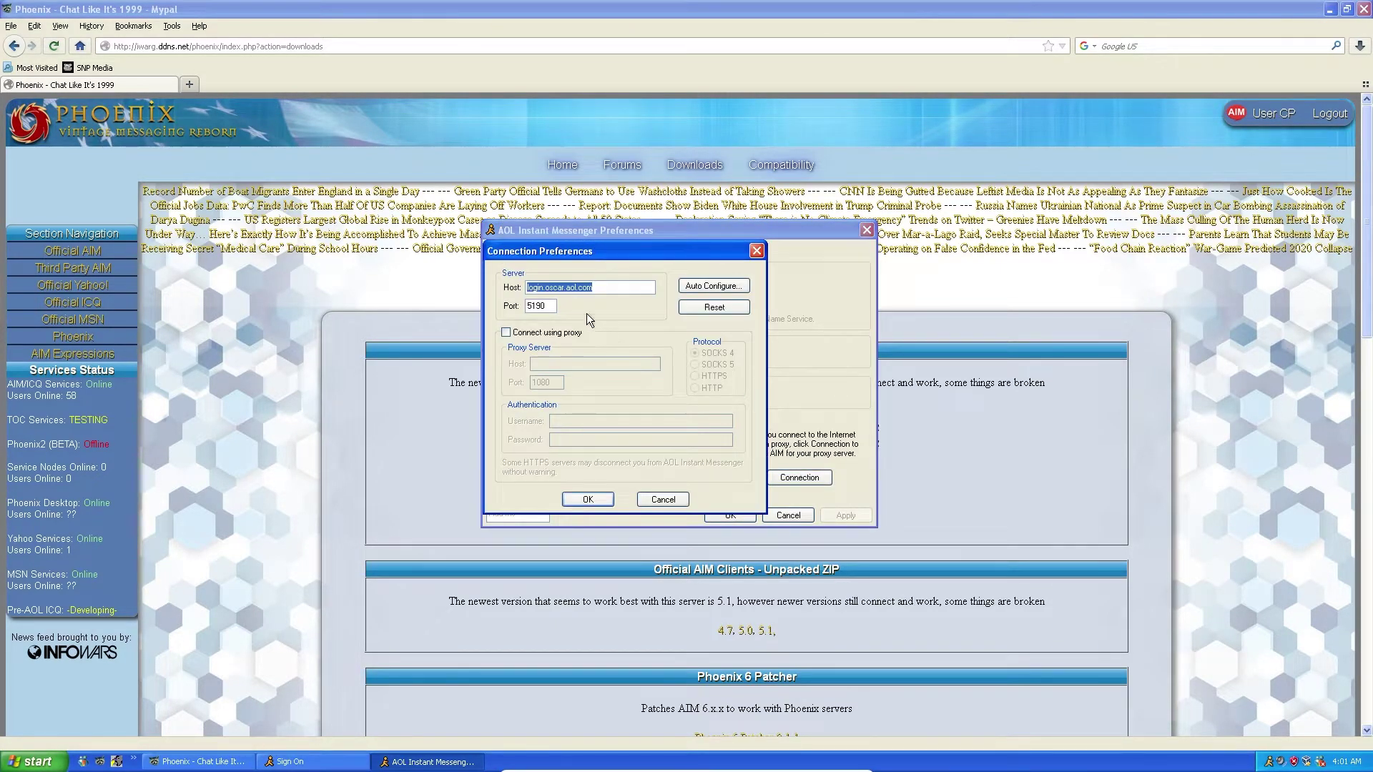
pyautogui.write('iw')
pyautogui.click(595, 498)
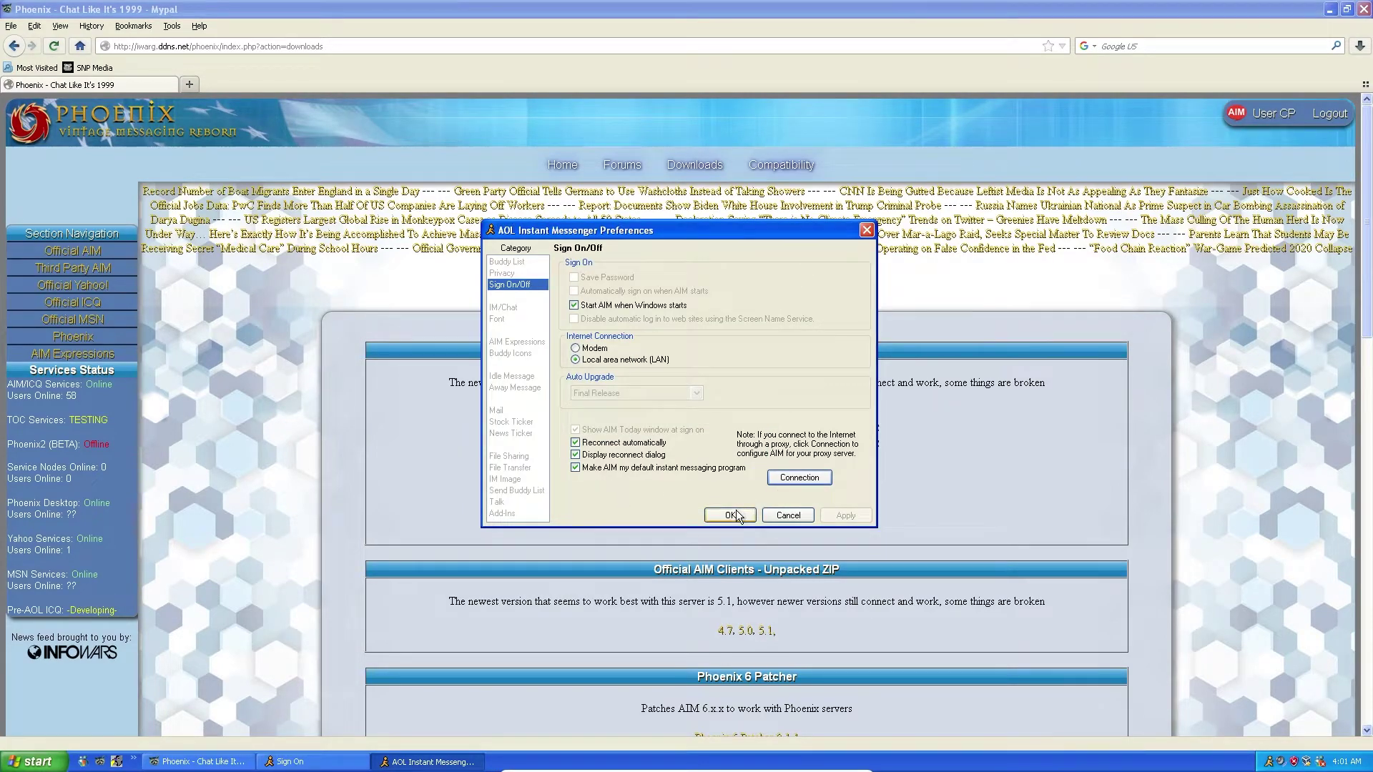
pyautogui.click(731, 515)
pyautogui.write('SuperNoahPlushes')
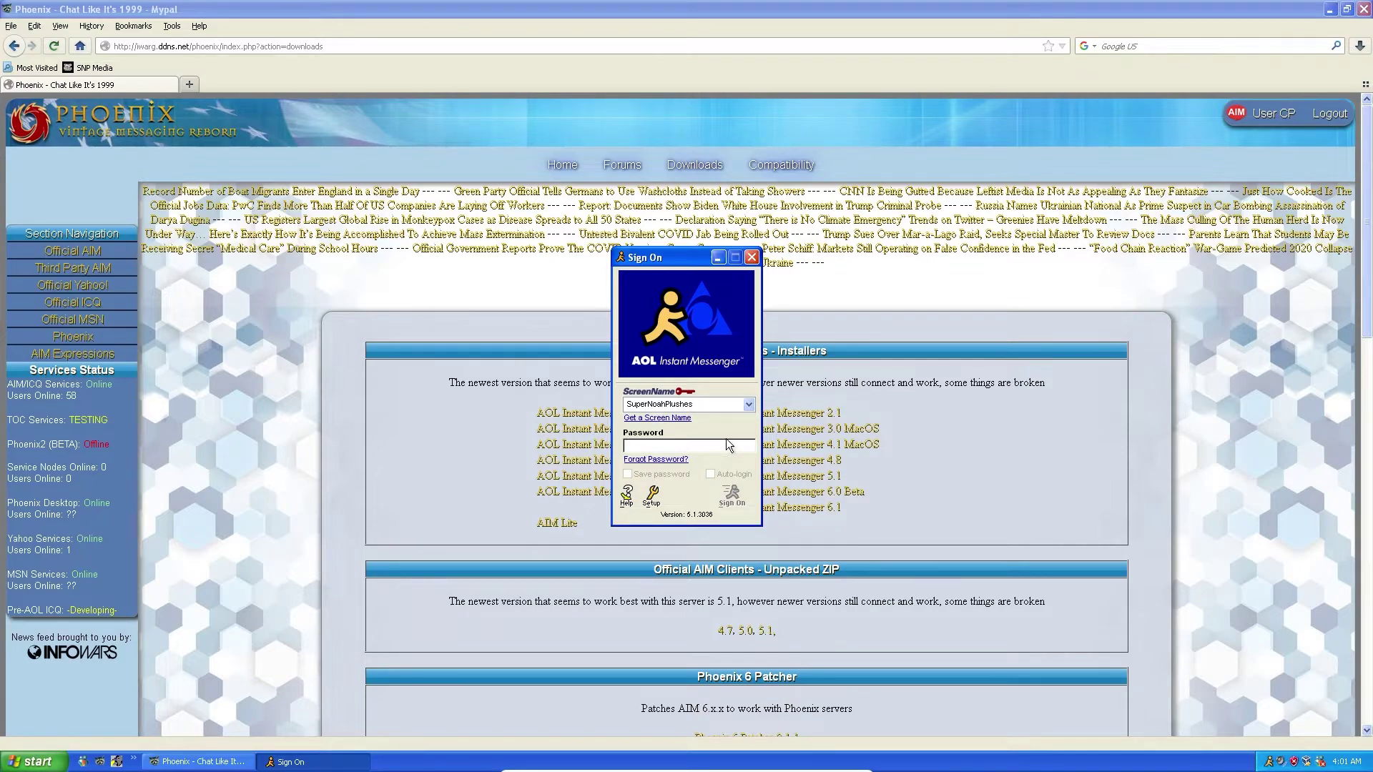
# Enter the account password and sign on to the Phoenix server
pyautogui.write('***')
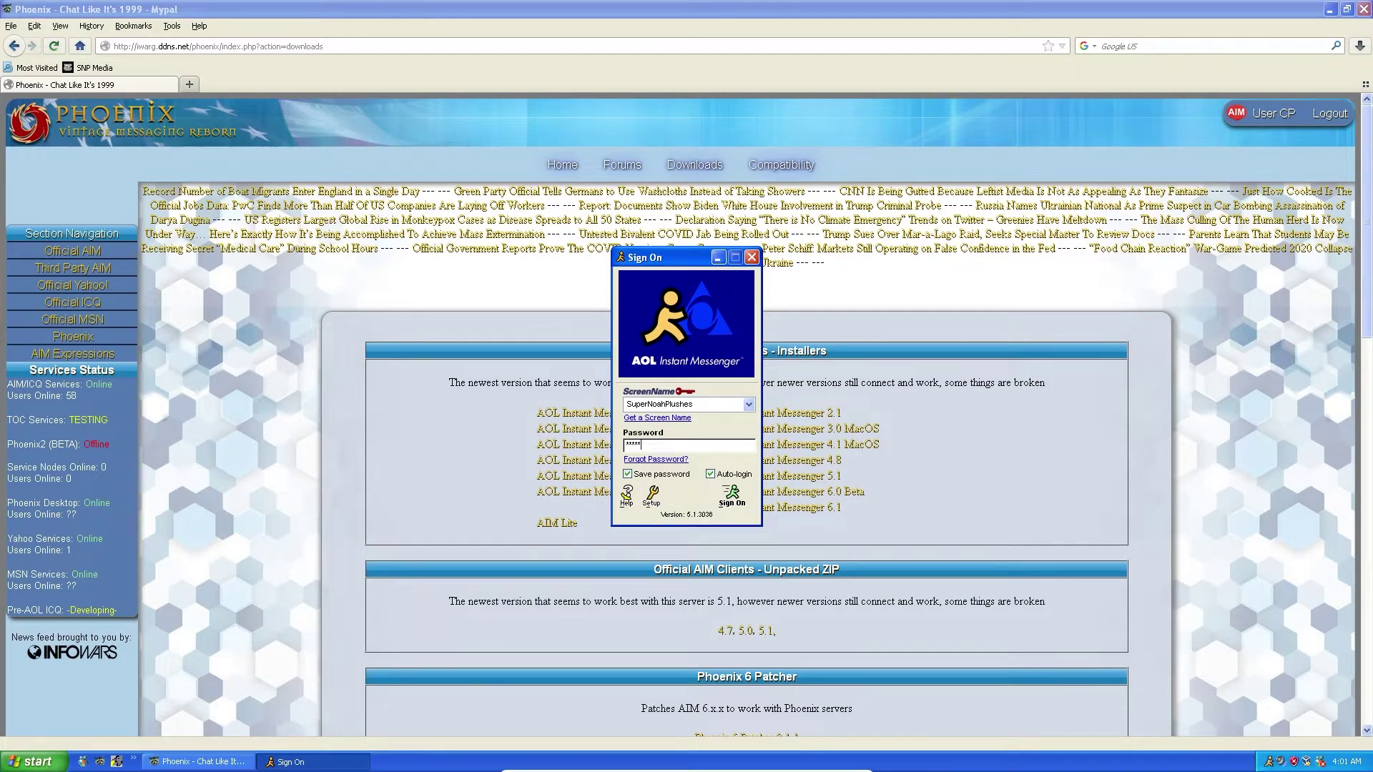
pyautogui.press('BackSpace')
pyautogui.press('BackSpace')
pyautogui.press('BackSpace')
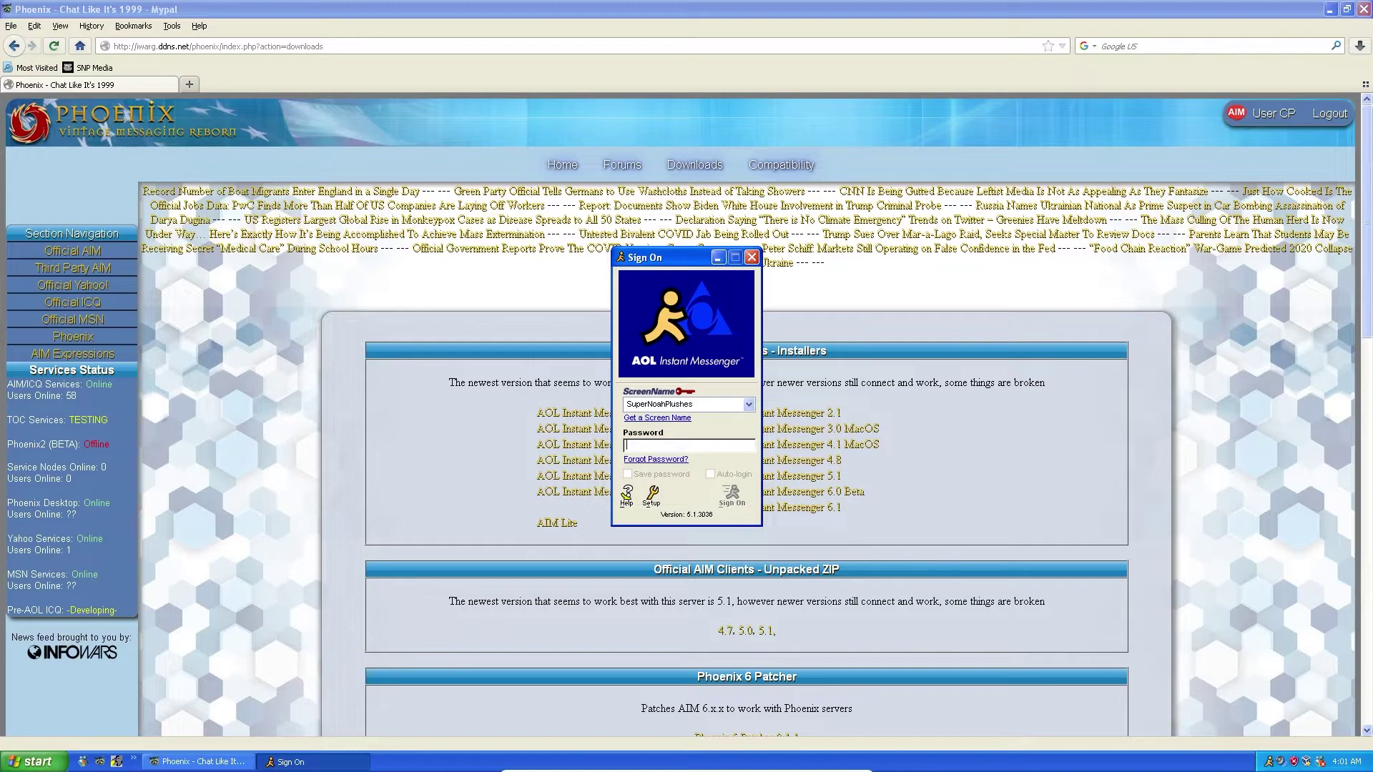
pyautogui.write('*')
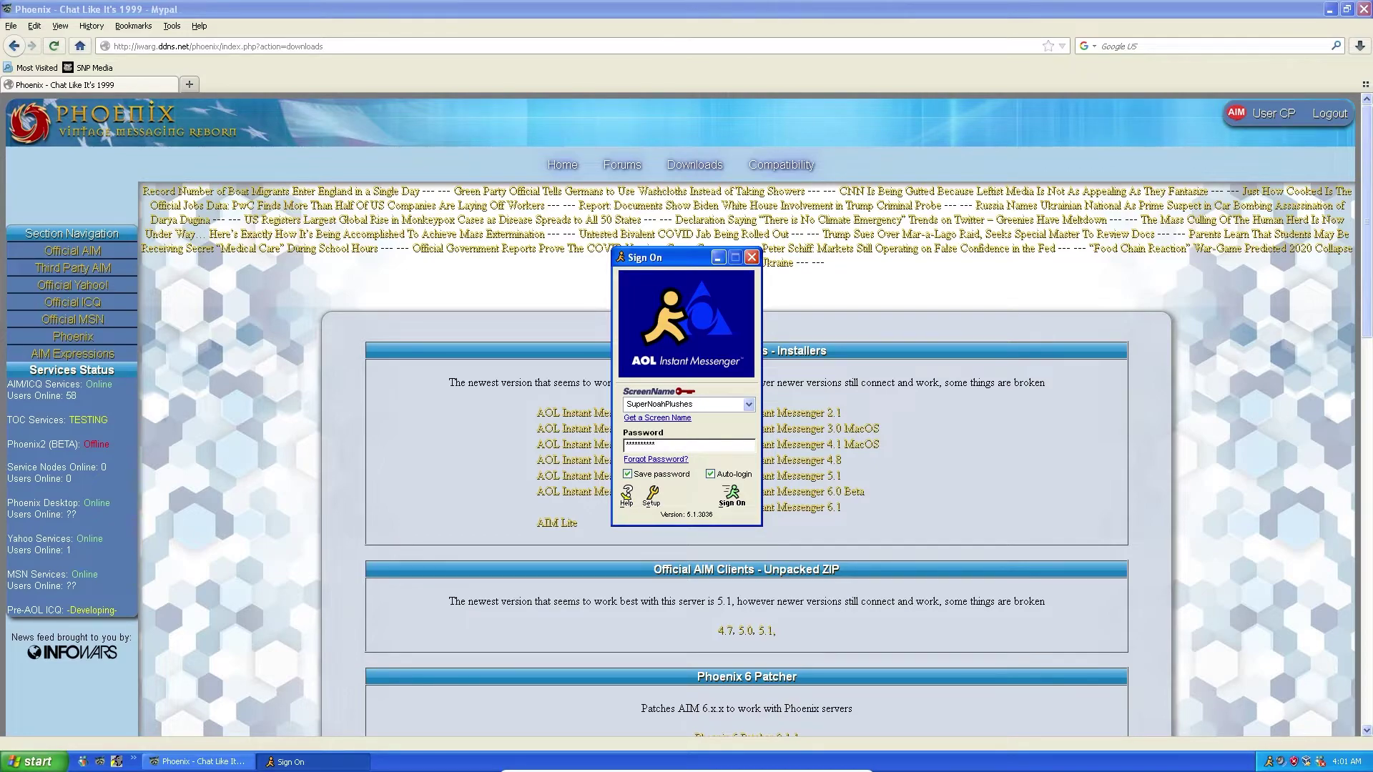
pyautogui.click(733, 500)
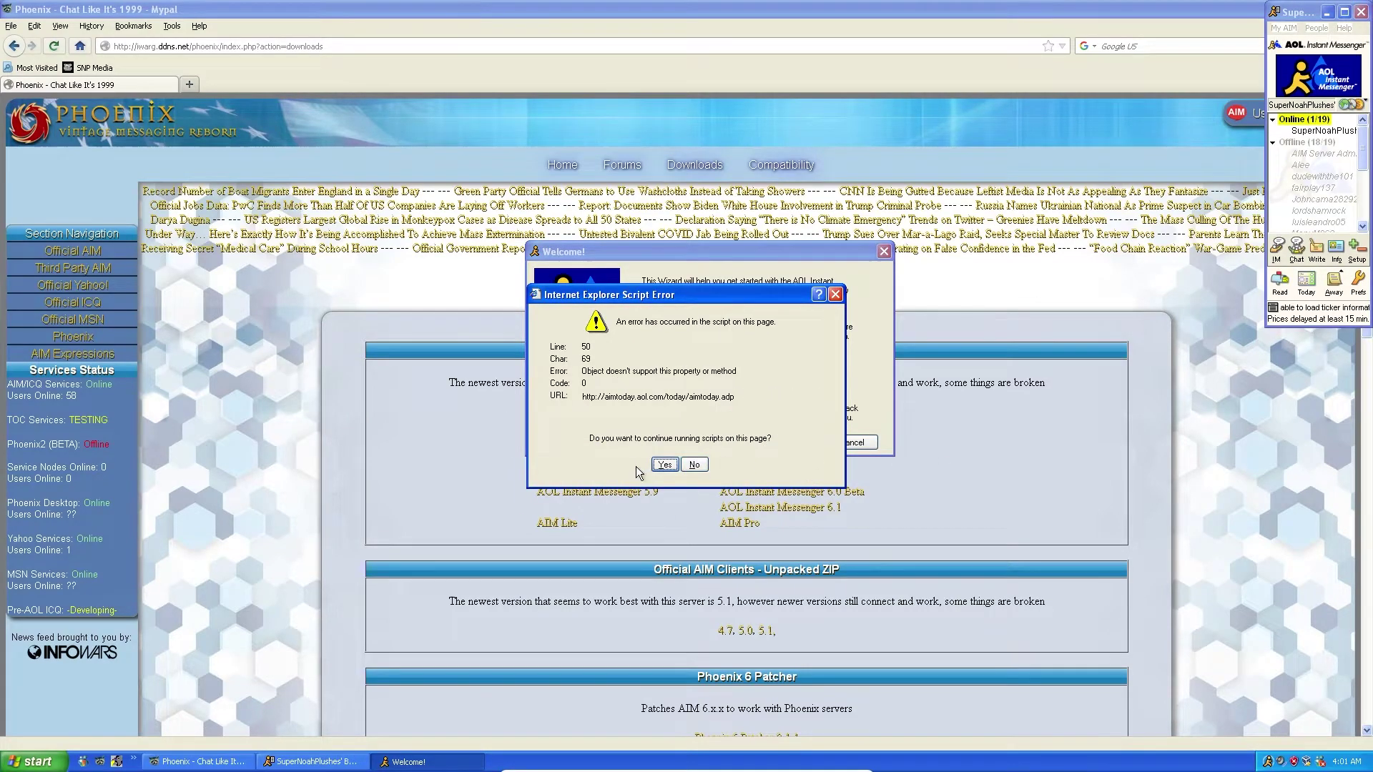
# Dismiss the script error and Welcome wizard, widen the Buddy List, and load snpmedia.ca
pyautogui.click(665, 465)
pyautogui.click(855, 441)
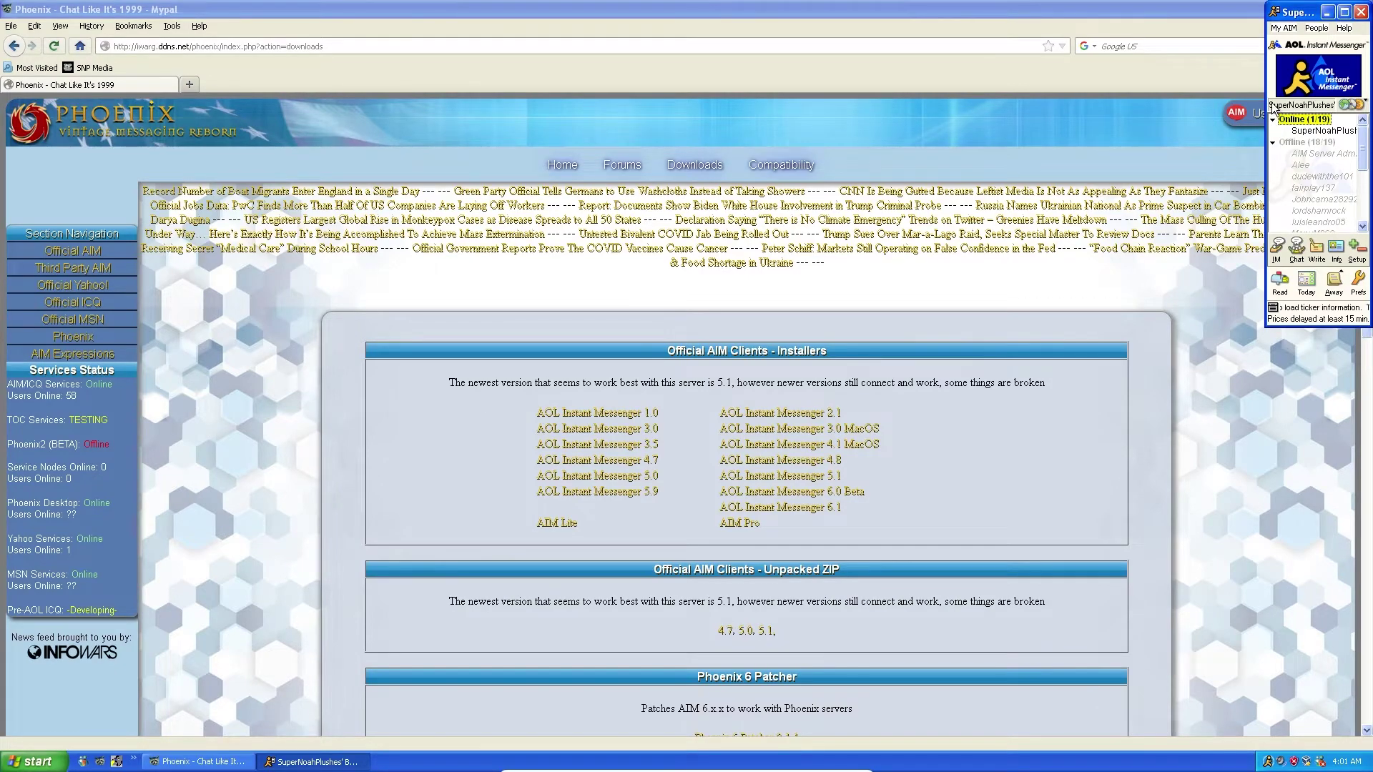
pyautogui.moveTo(1267, 106); pyautogui.dragTo(1106, 116)
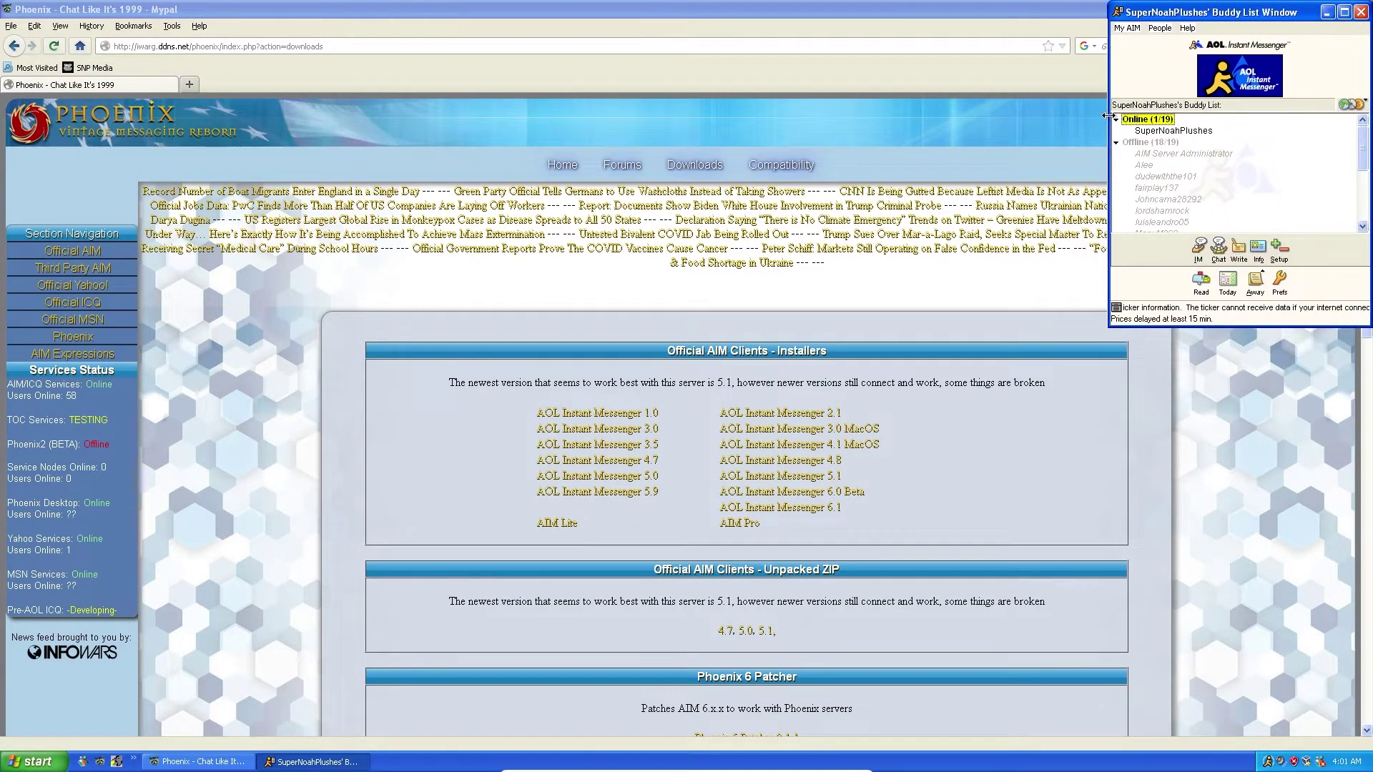
pyautogui.click(1099, 12)
pyautogui.click(66, 68)
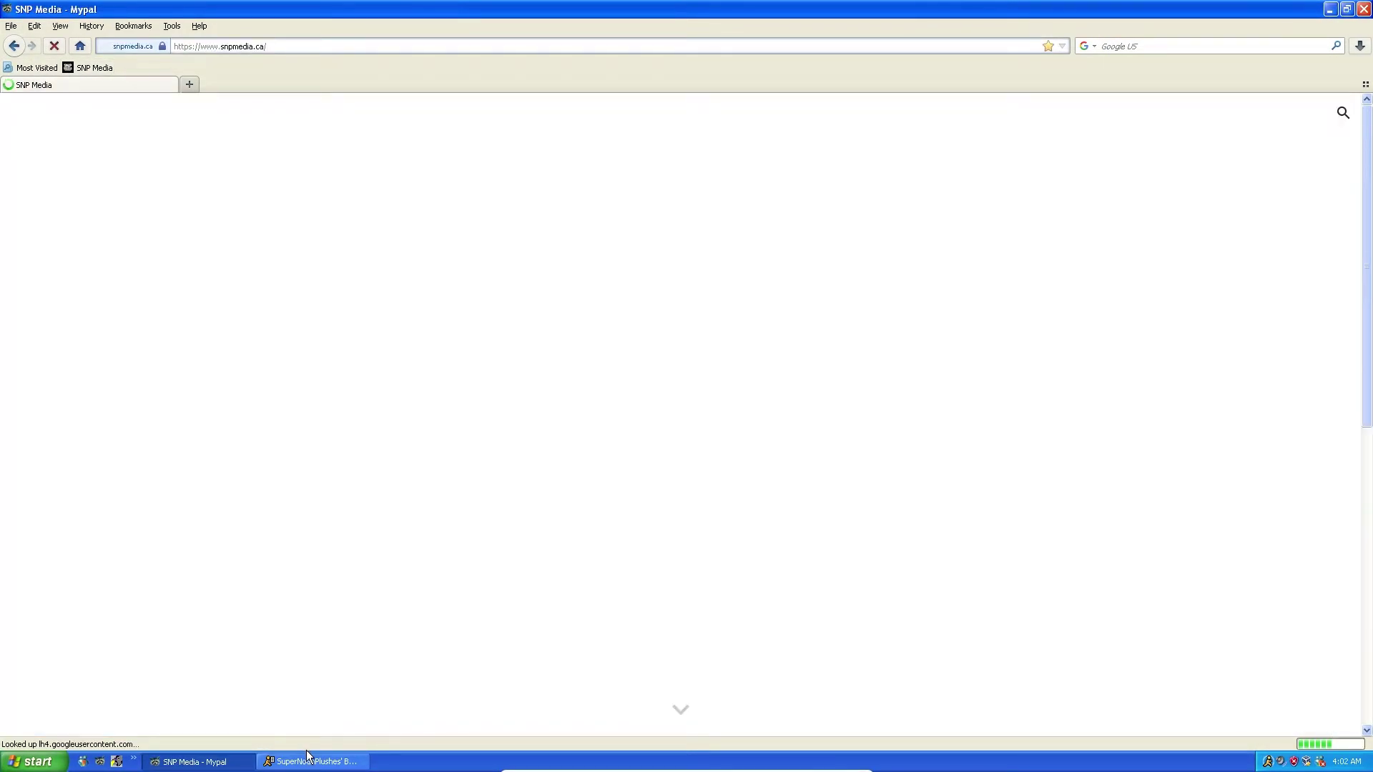
# Bring the Buddy List forward, scroll through its buddies, and reposition it further left and lower
pyautogui.click(309, 757)
pyautogui.moveTo(1215, 94); pyautogui.dragTo(863, 126)
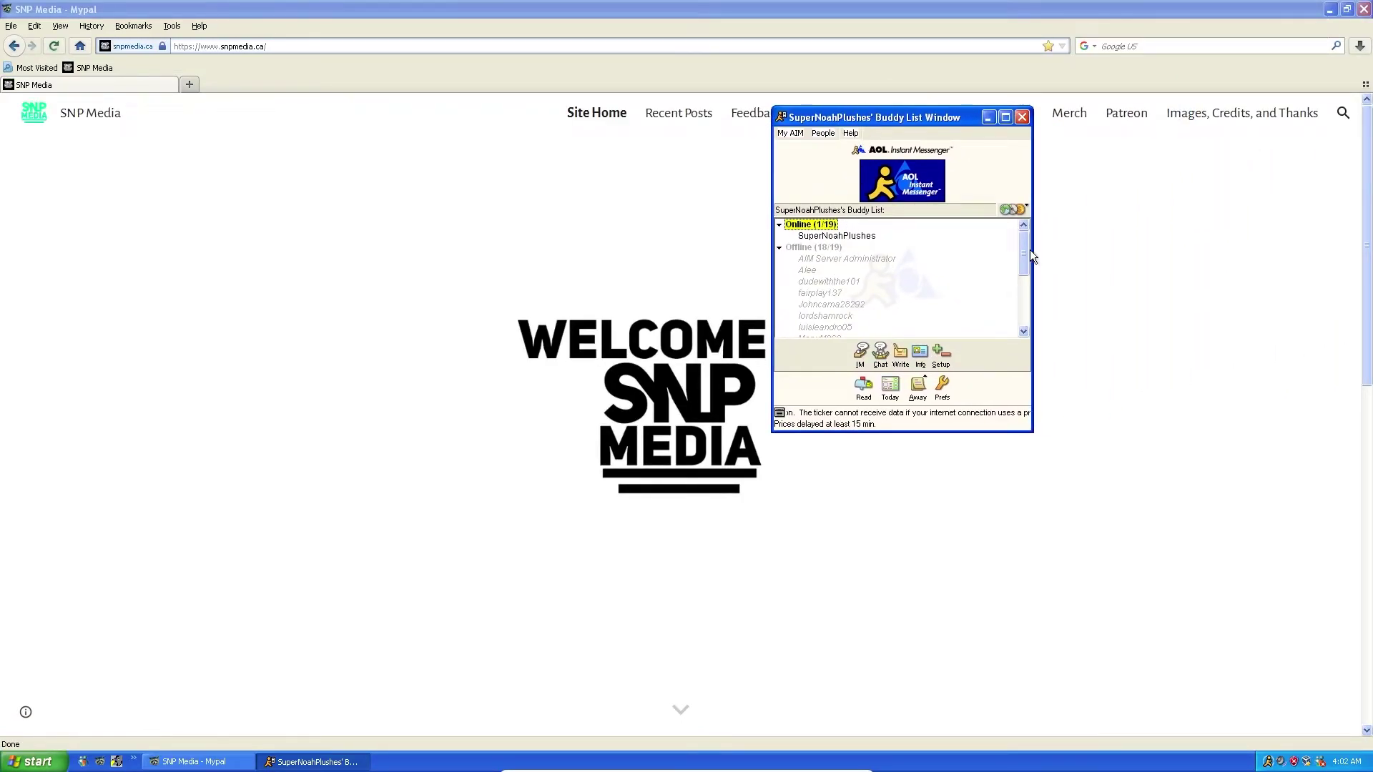
pyautogui.moveTo(1028, 256)
pyautogui.mouseDown()
pyautogui.moveTo(1027, 309)
pyautogui.moveTo(1014, 255)
pyautogui.moveTo(1018, 270)
pyautogui.mouseUp()
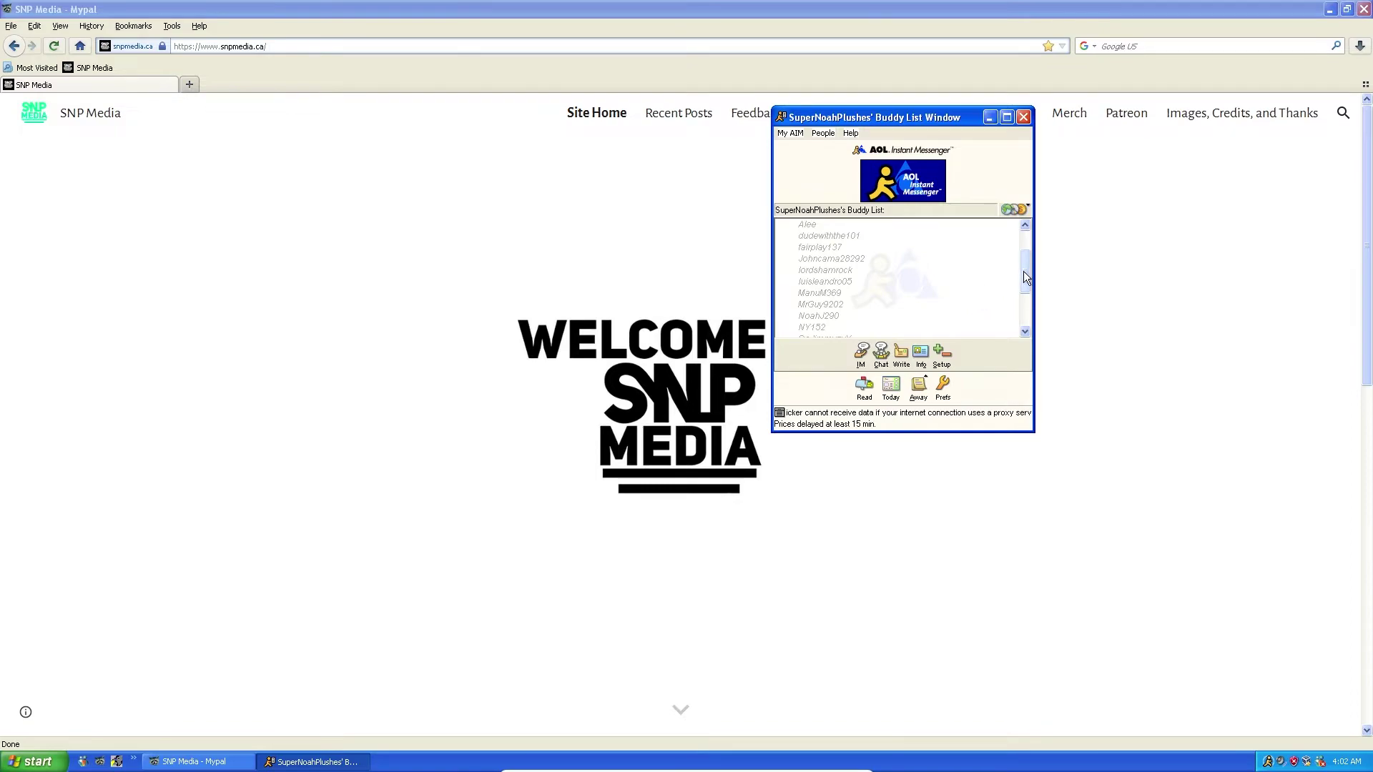
pyautogui.scroll(2, 1026, 277)
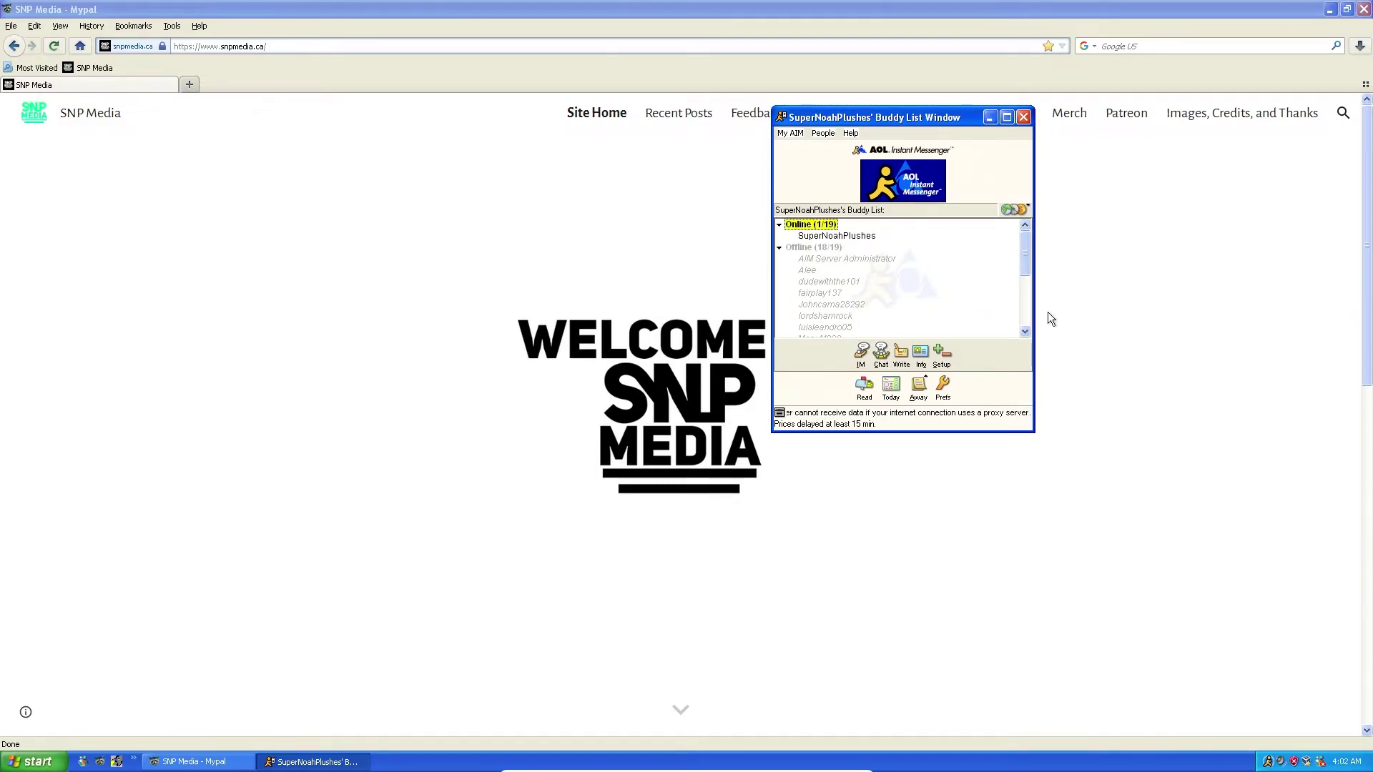
pyautogui.scroll(-2, 1026, 325)
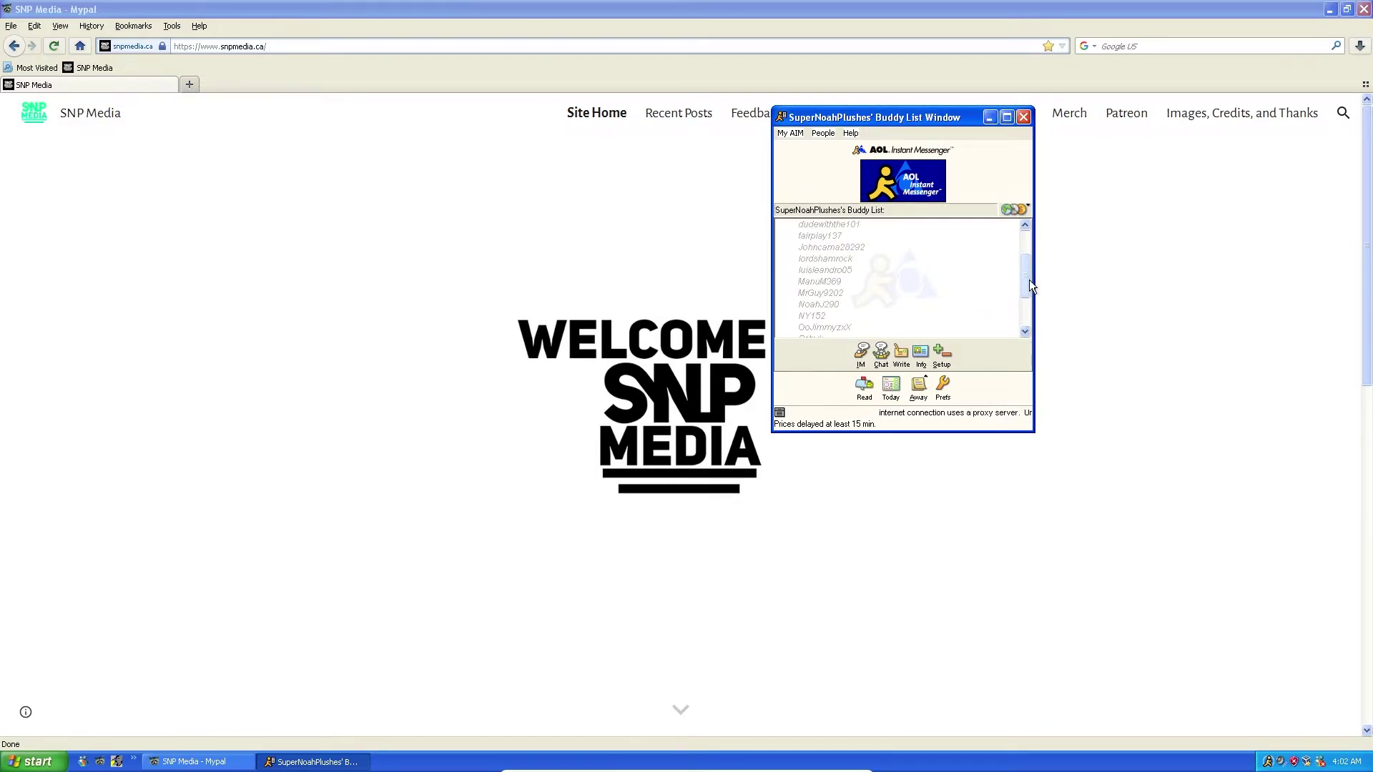
pyautogui.moveTo(1028, 285); pyautogui.dragTo(1024, 225)
pyautogui.scroll(-3, 1029, 333)
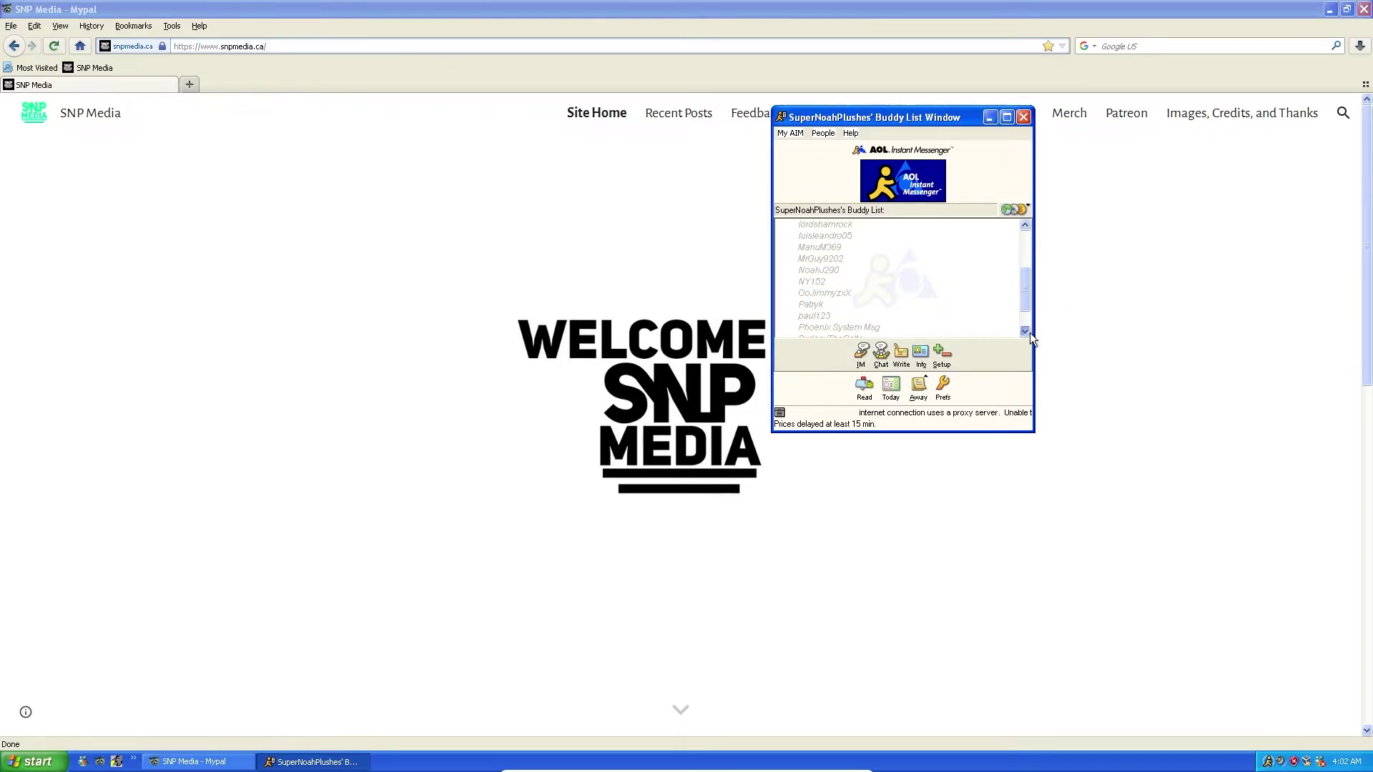
pyautogui.scroll(3, 1026, 275)
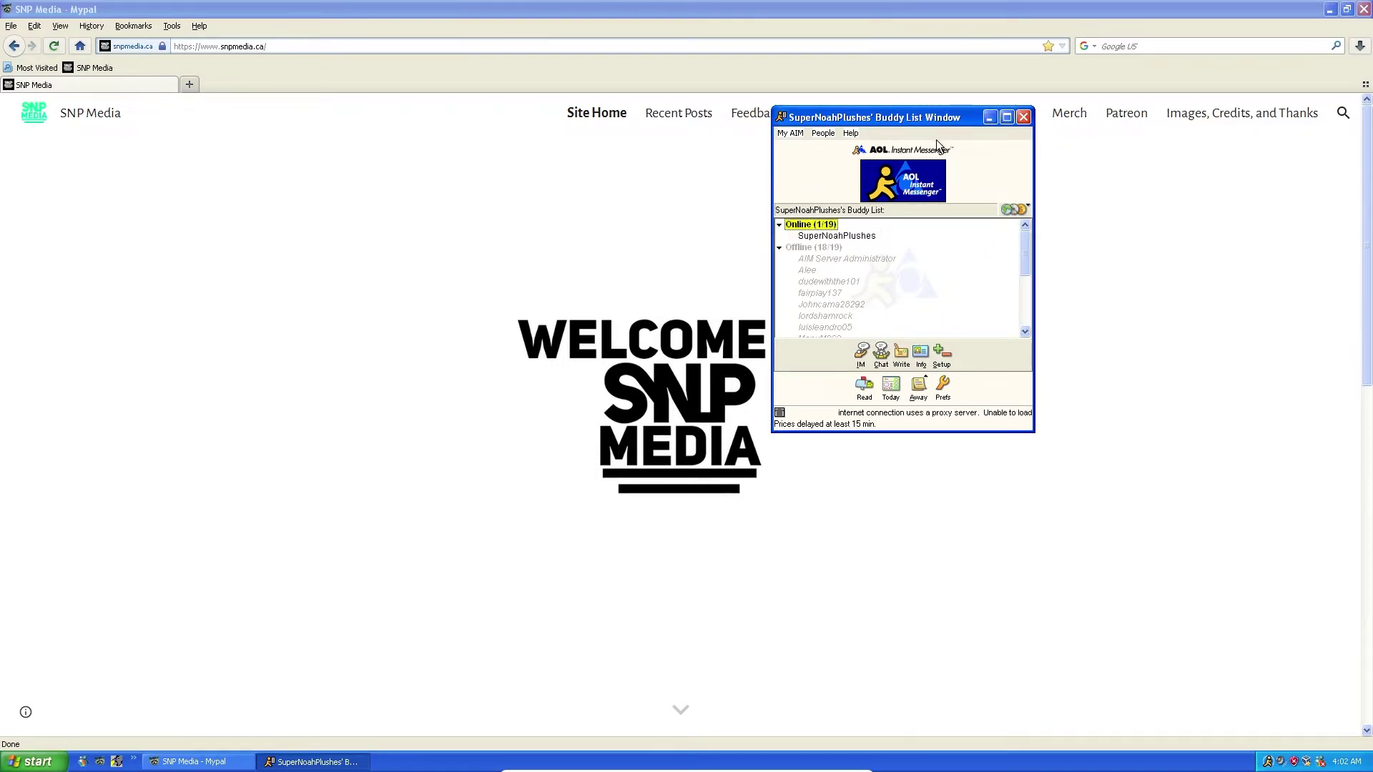
pyautogui.moveTo(883, 123); pyautogui.dragTo(793, 172)
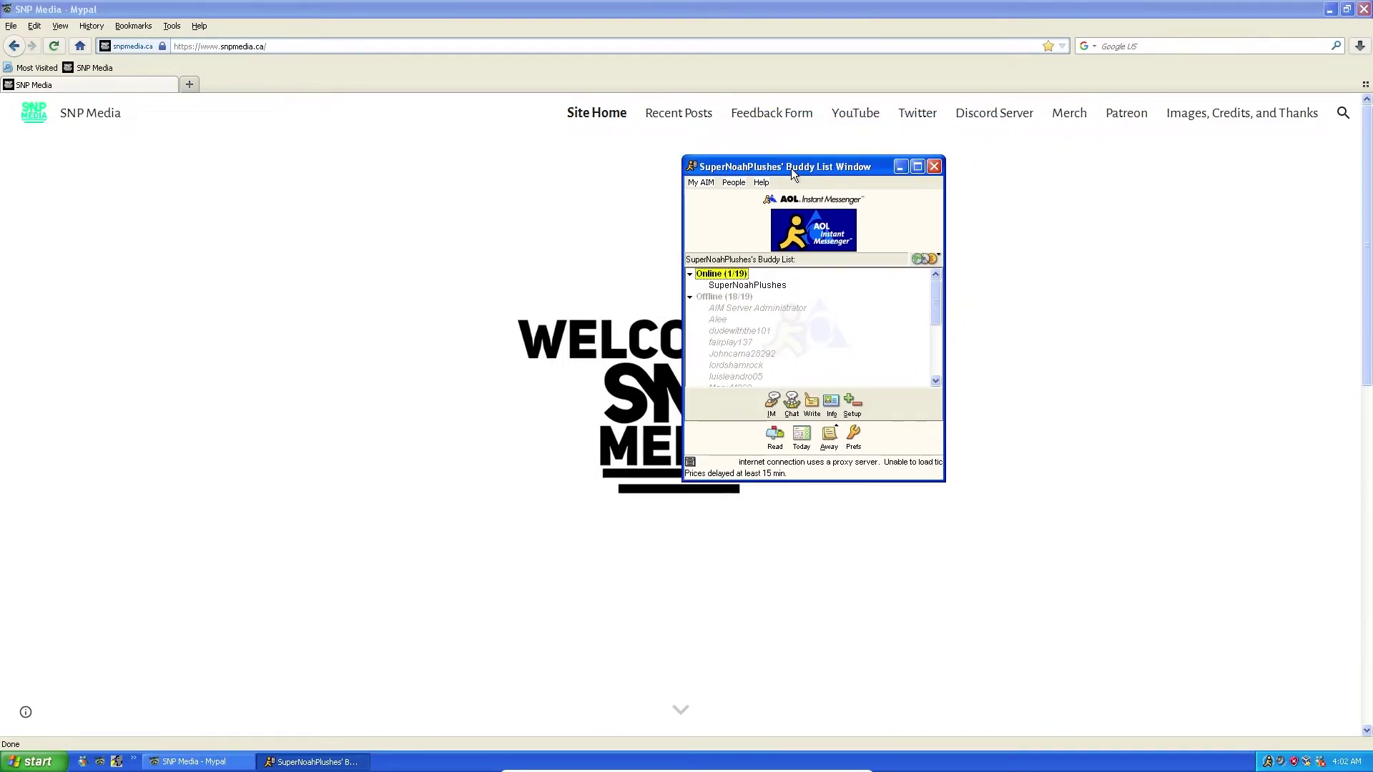
# Open an IM window to your own screen name, check the About information, and move the window down-right
pyautogui.doubleClick(747, 285)
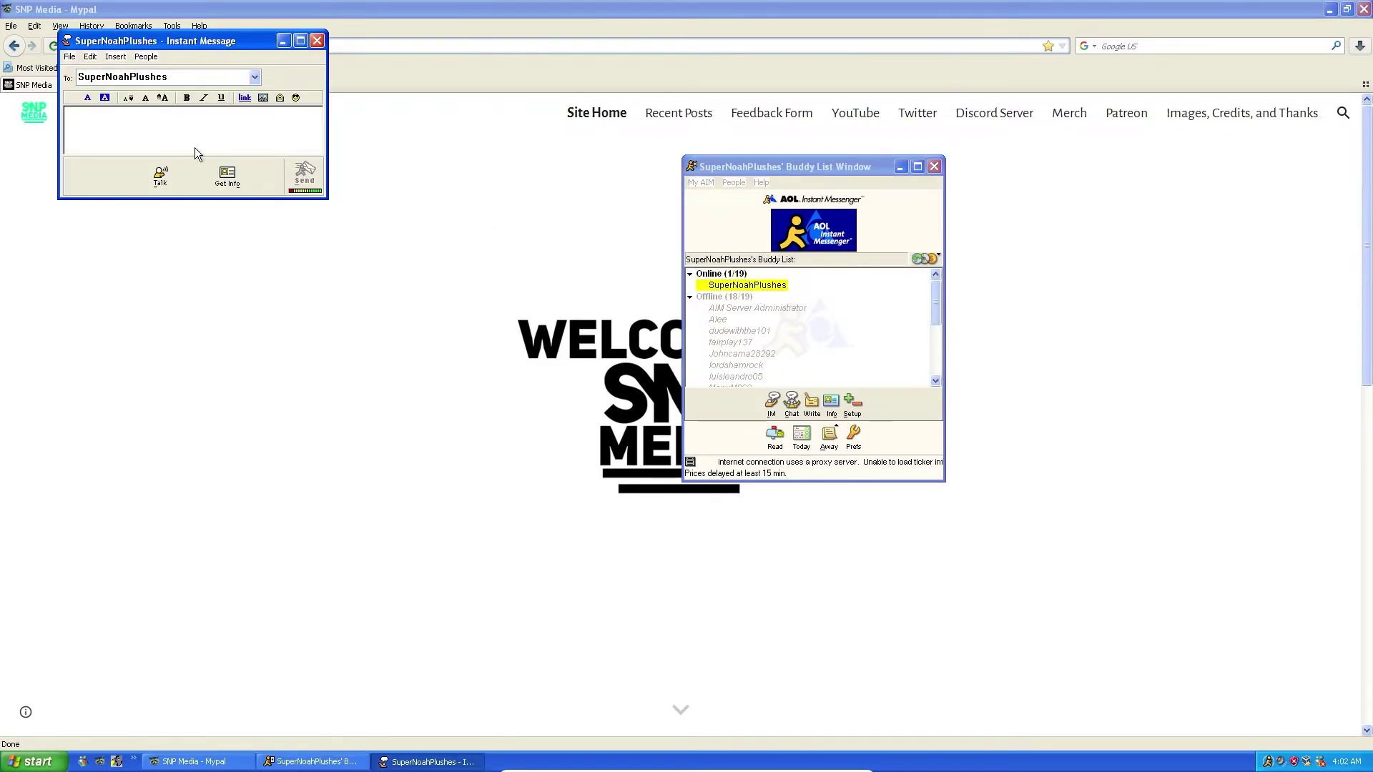
pyautogui.click(700, 183)
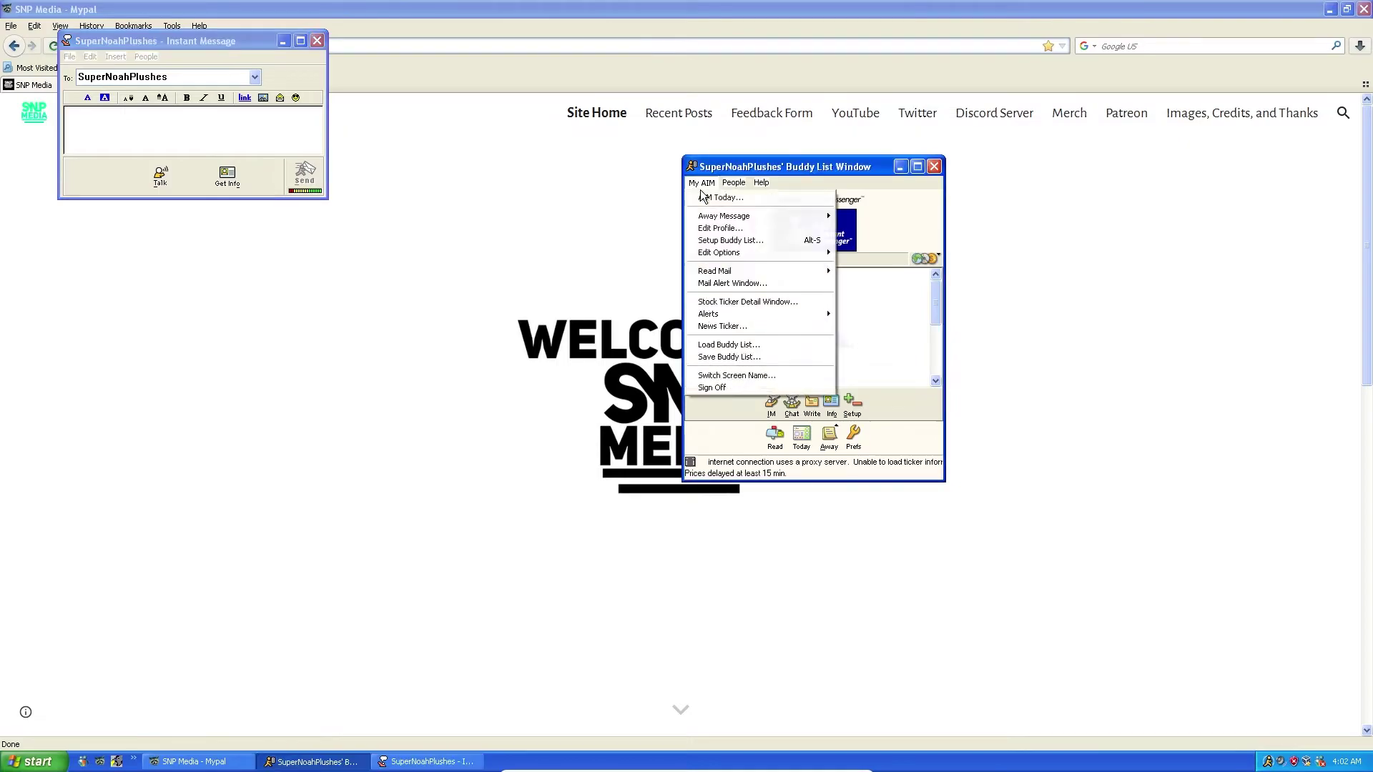
pyautogui.moveTo(735, 187)
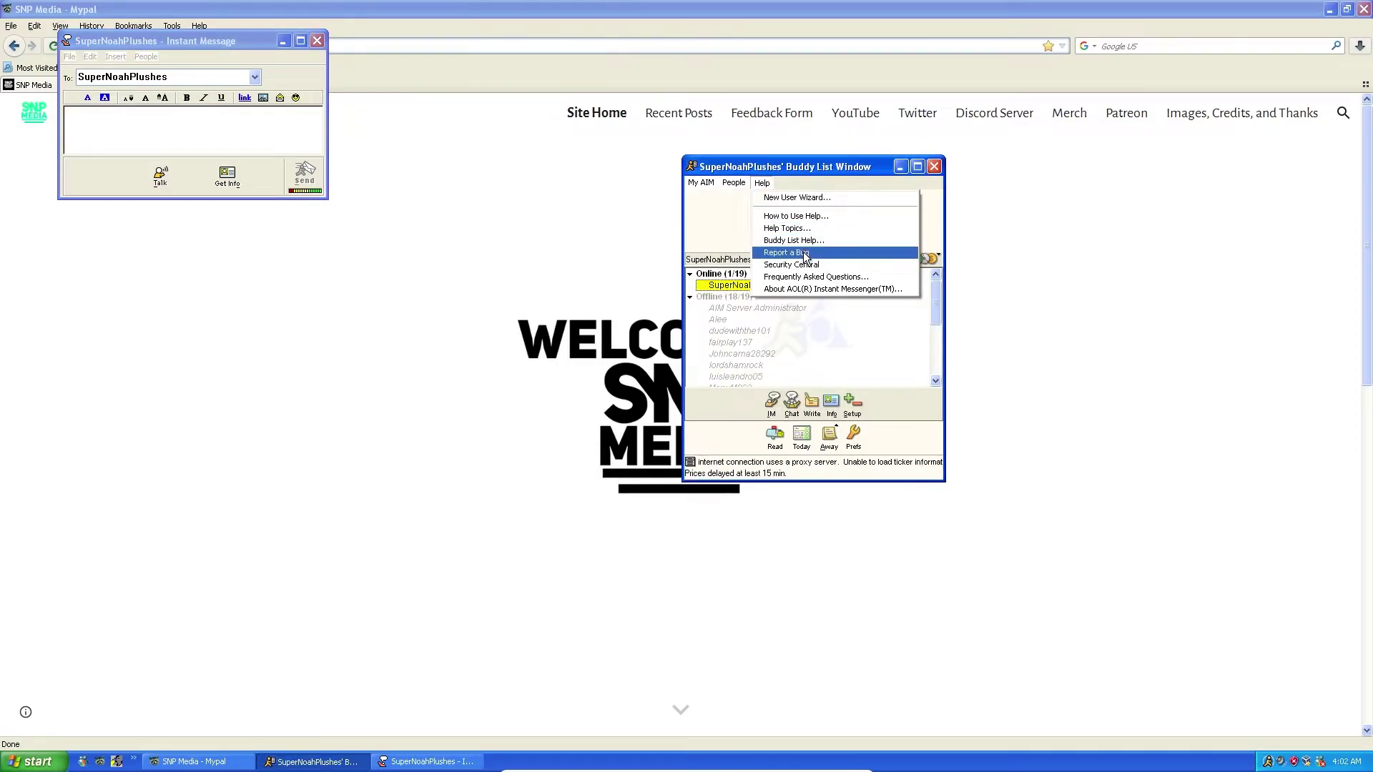
pyautogui.click(815, 288)
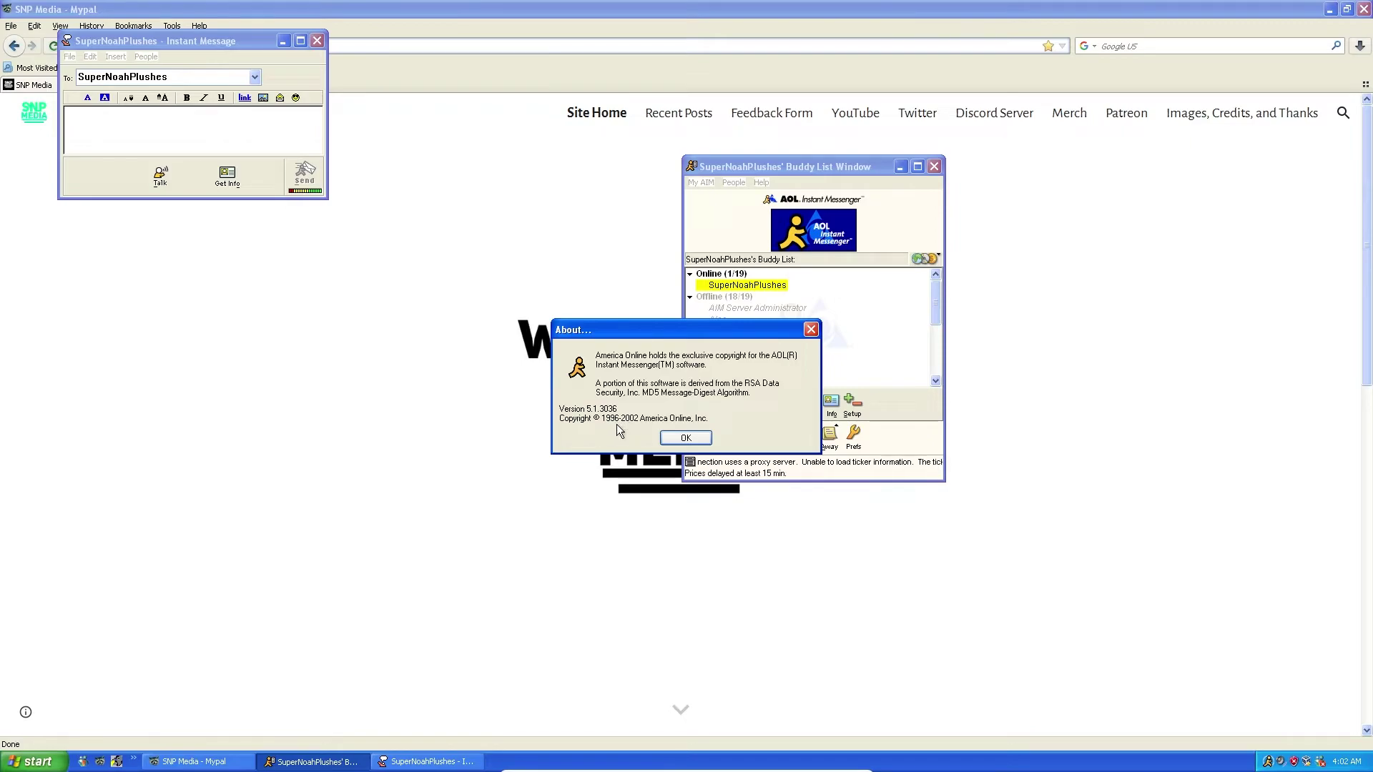
pyautogui.press('Return')
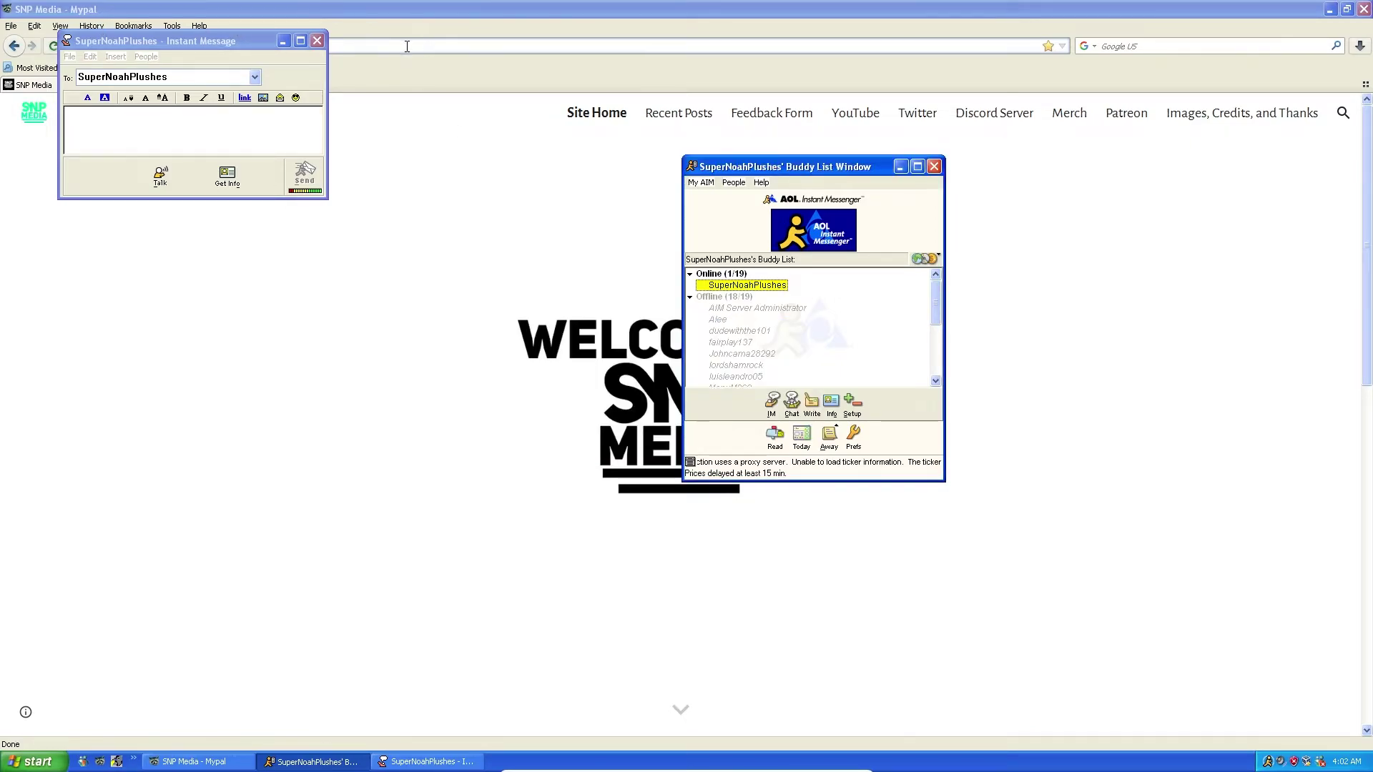
pyautogui.moveTo(204, 40); pyautogui.dragTo(288, 71)
# Send test messages 'bruh', 'as', 'das', 'd' and 'asd' to yourself, then close the conversation
pyautogui.write('bruh')
pyautogui.press('Return')
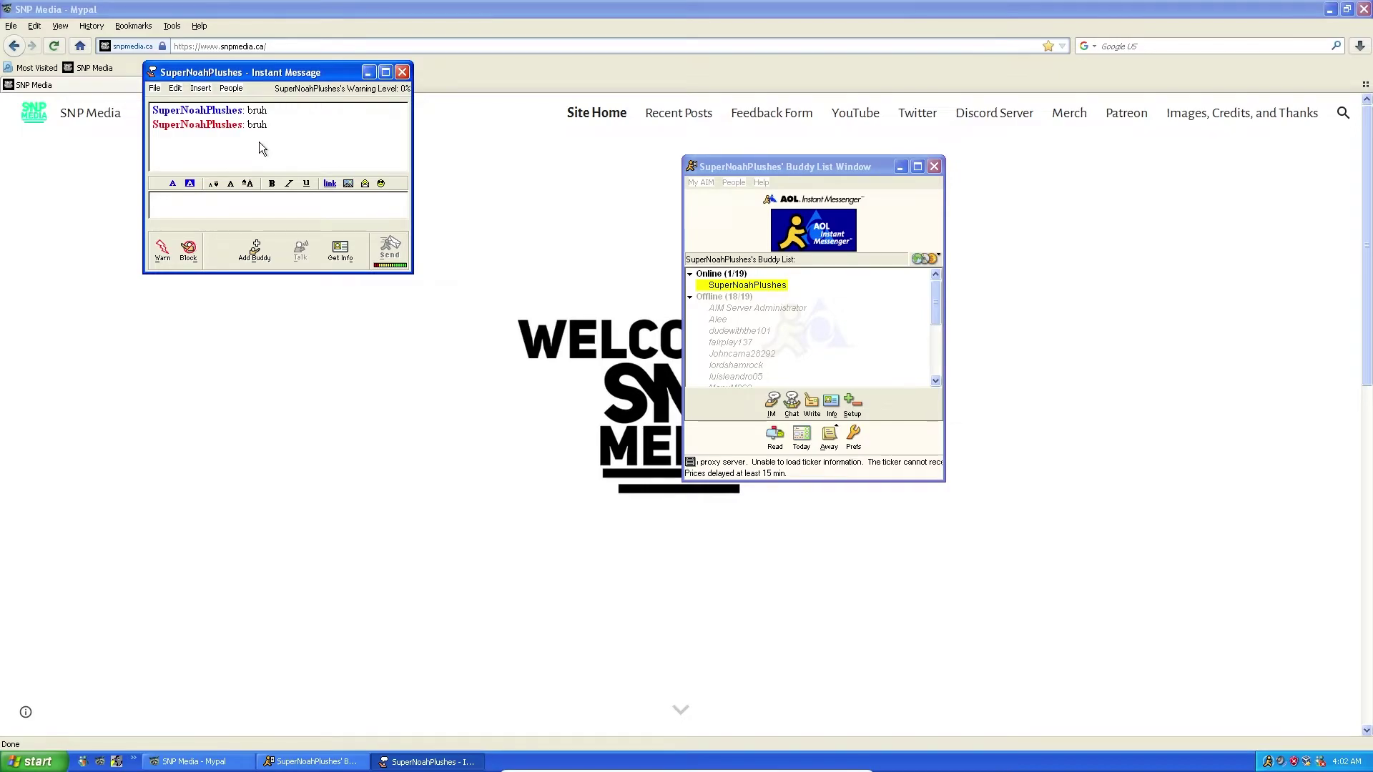
pyautogui.write('as')
pyautogui.press('Return')
pyautogui.write('das')
pyautogui.press('Return')
pyautogui.write('d')
pyautogui.press('Return')
pyautogui.write('asd')
pyautogui.press('Return')
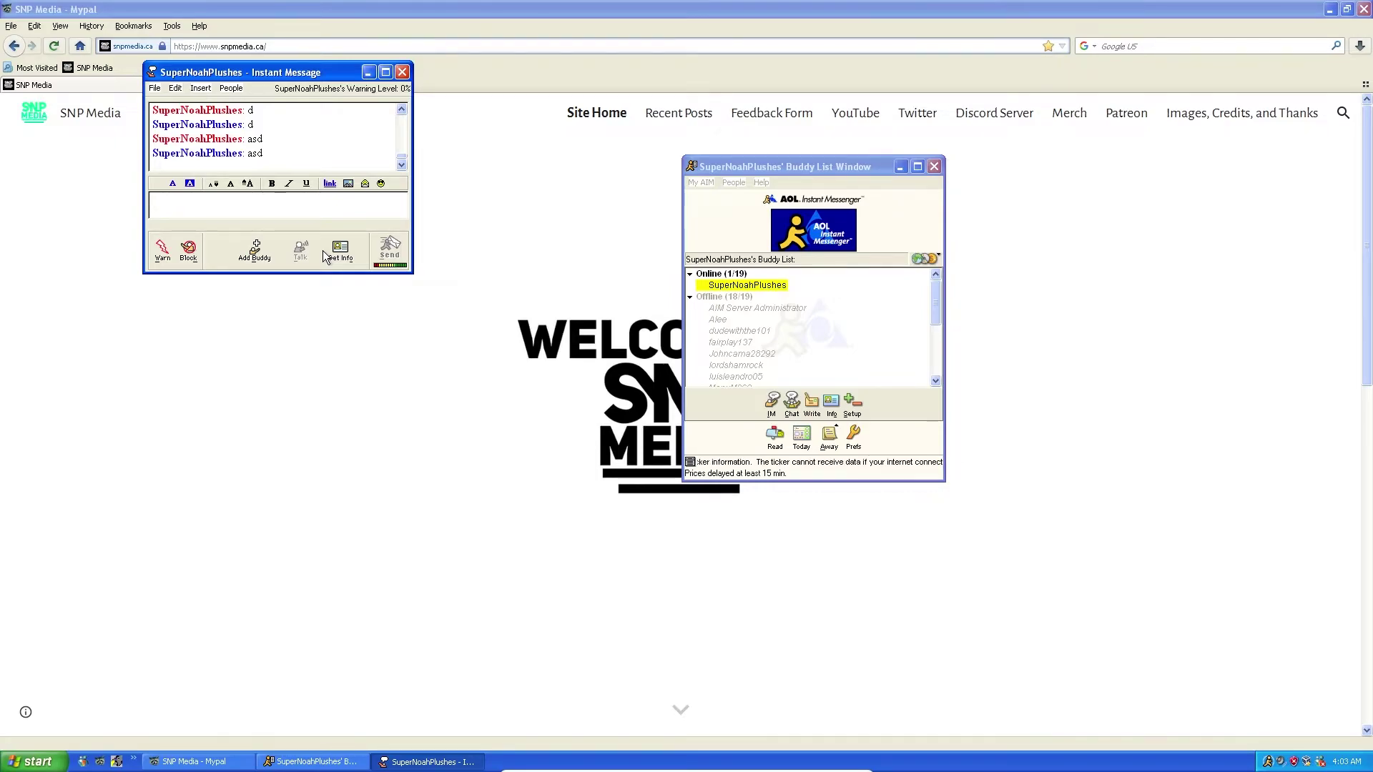
pyautogui.click(402, 72)
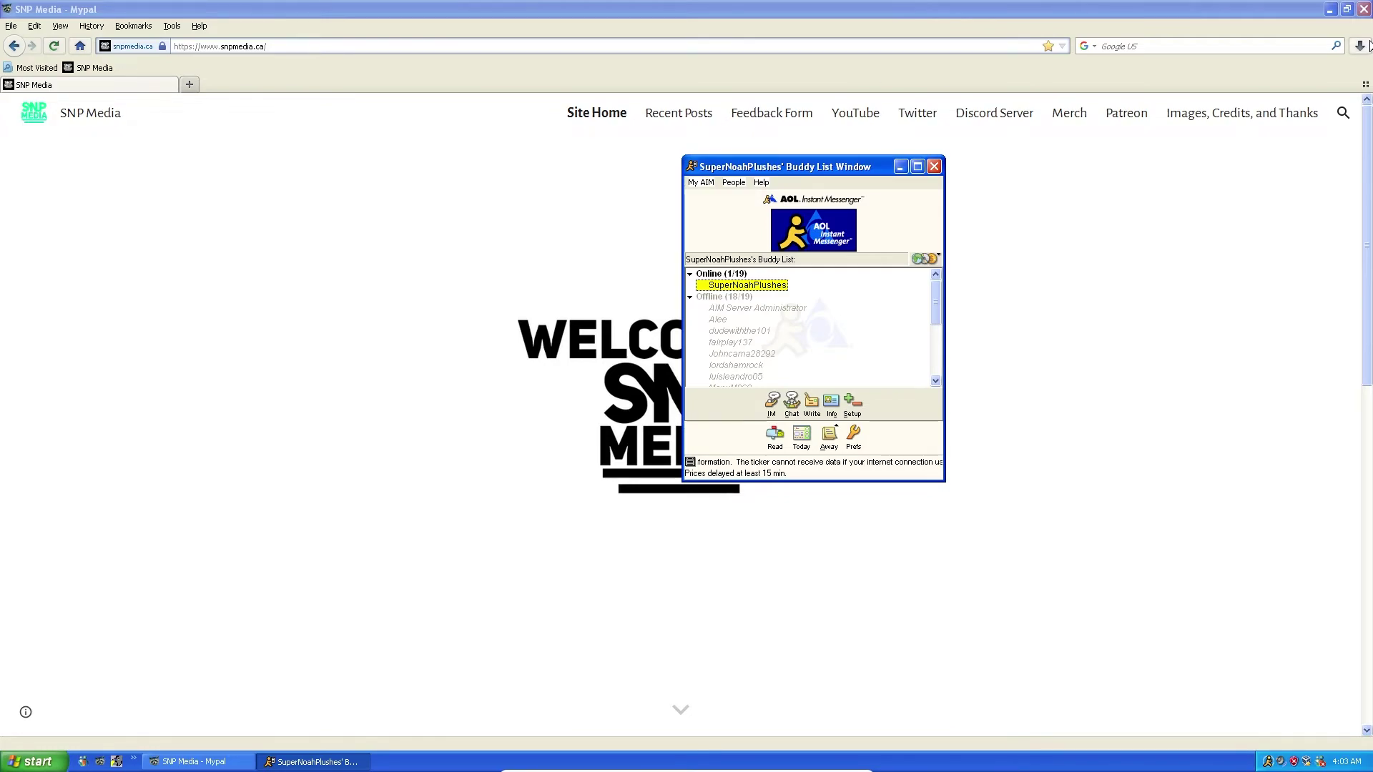
# Close the Mypal browser and shift the Buddy List window left
pyautogui.click(1363, 10)
pyautogui.click(1363, 10)
pyautogui.moveTo(787, 167); pyautogui.dragTo(638, 174)
pyautogui.click(28, 558)
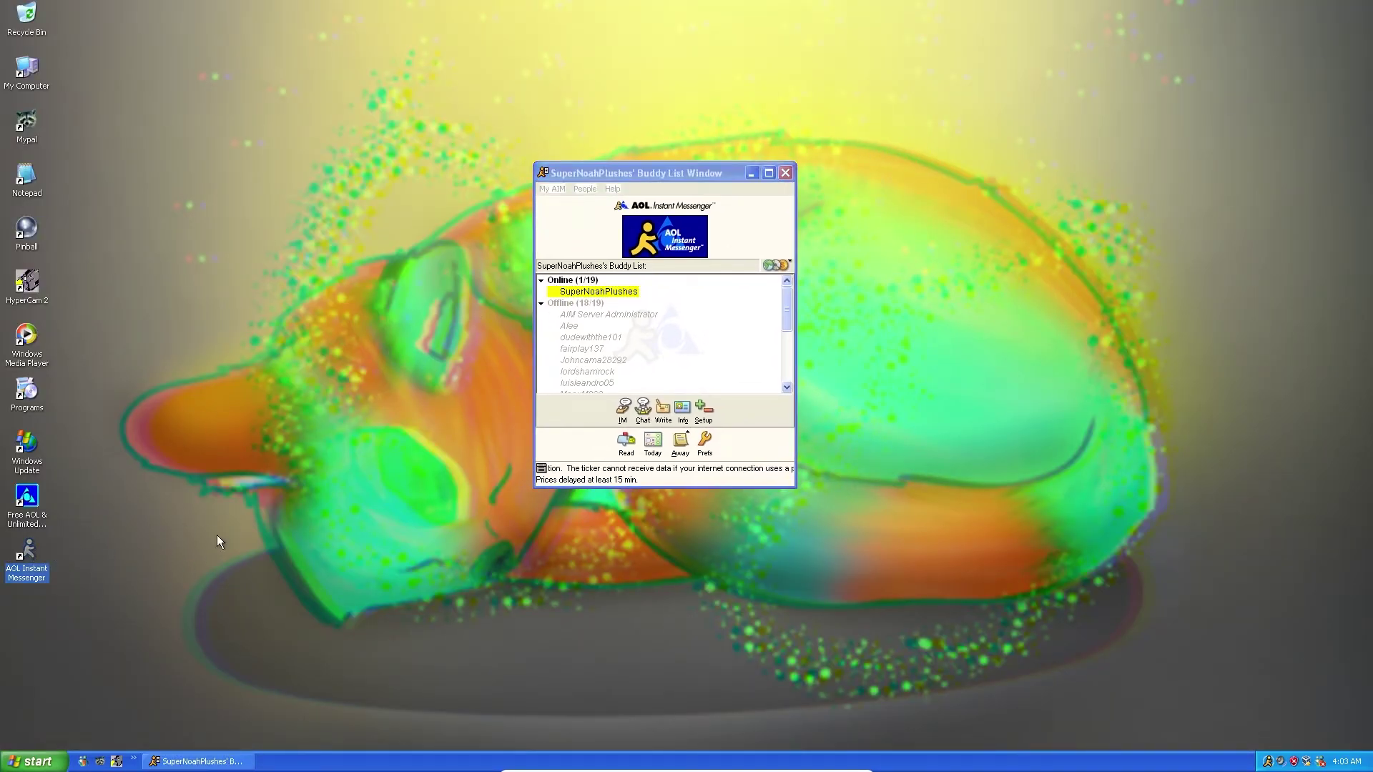
pyautogui.click(54, 559)
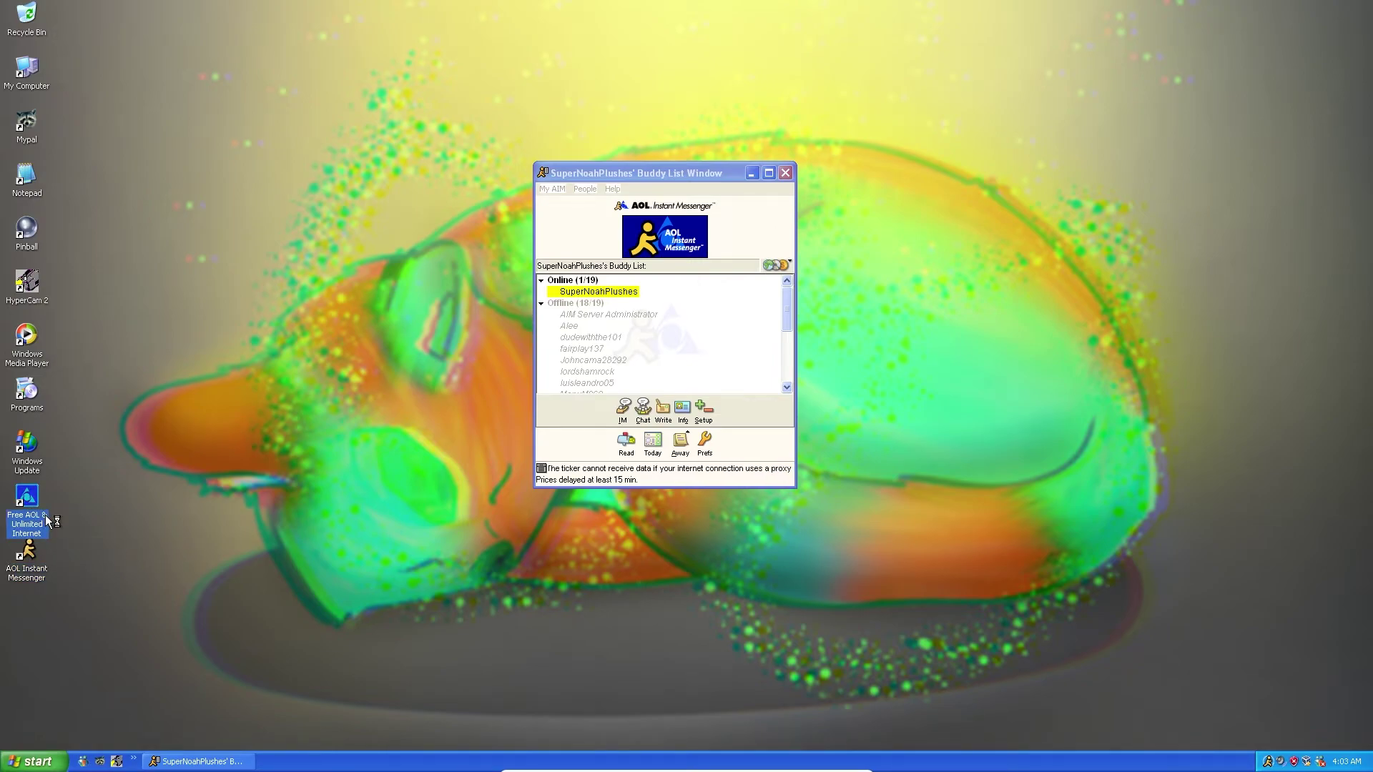
# Open and close the Free AOL & Unlimited Internet shortcut, then drag it to the Recycle Bin
pyautogui.doubleClick(46, 514)
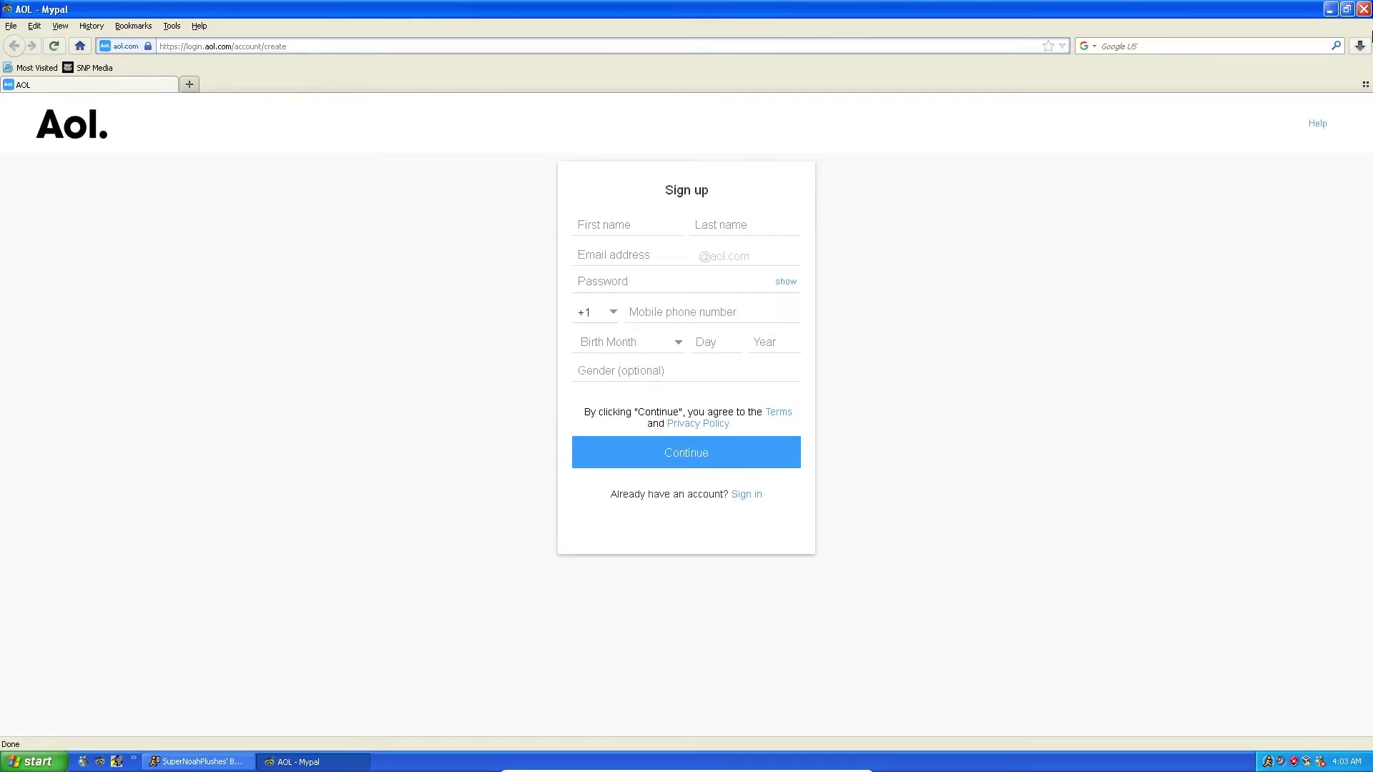
pyautogui.click(1365, 10)
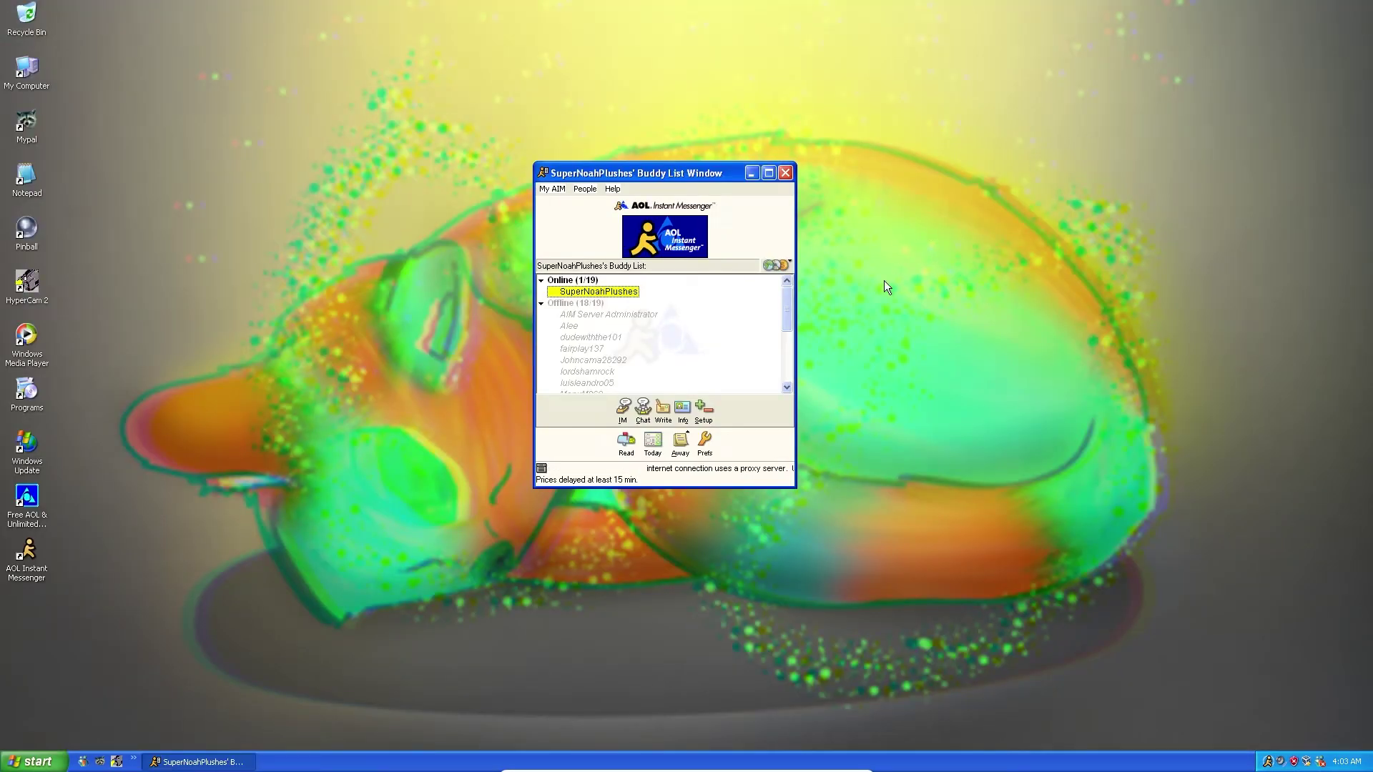
pyautogui.moveTo(47, 478); pyautogui.dragTo(27, 18)
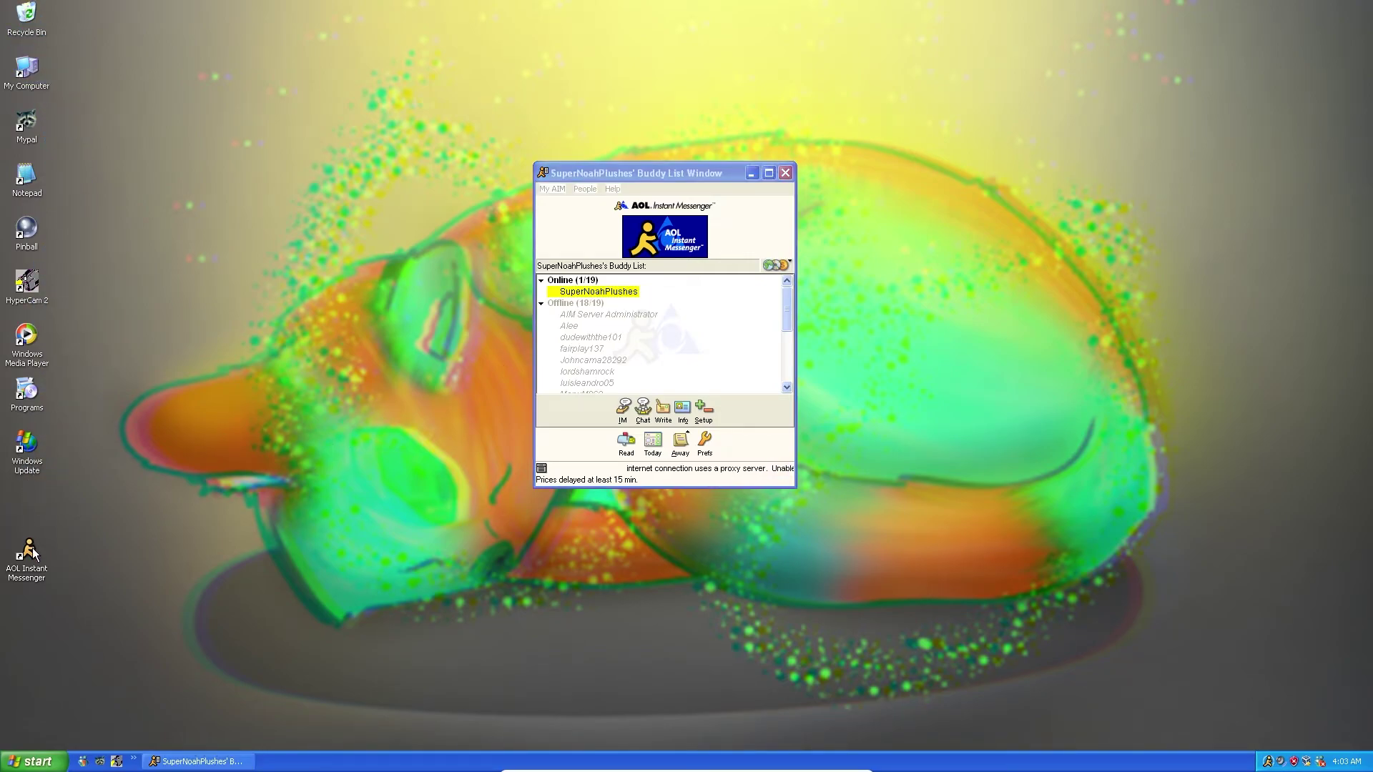
# Move the Buddy List right and up, make it slightly narrower, and open a message window to yourself
pyautogui.moveTo(596, 173); pyautogui.dragTo(695, 163)
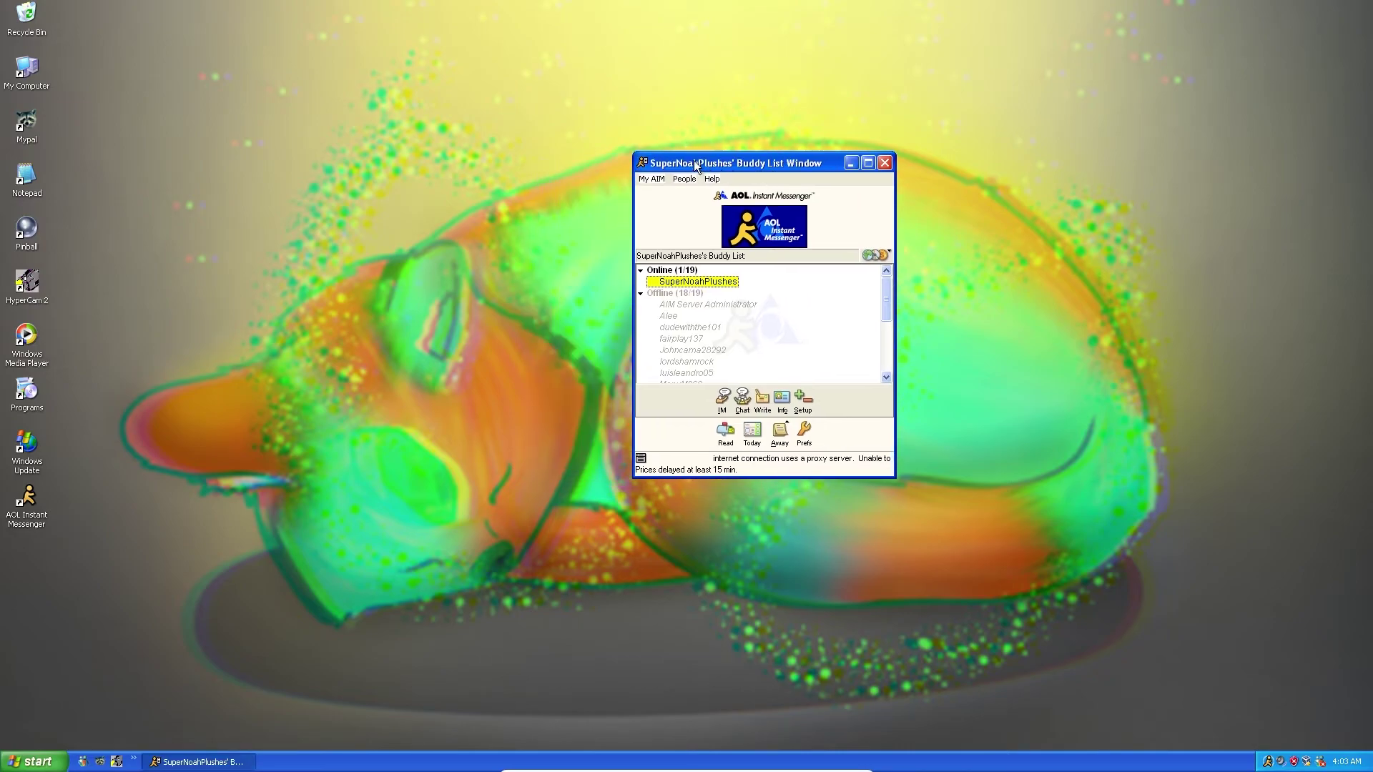
pyautogui.moveTo(642, 152); pyautogui.dragTo(651, 152)
pyautogui.click(650, 163)
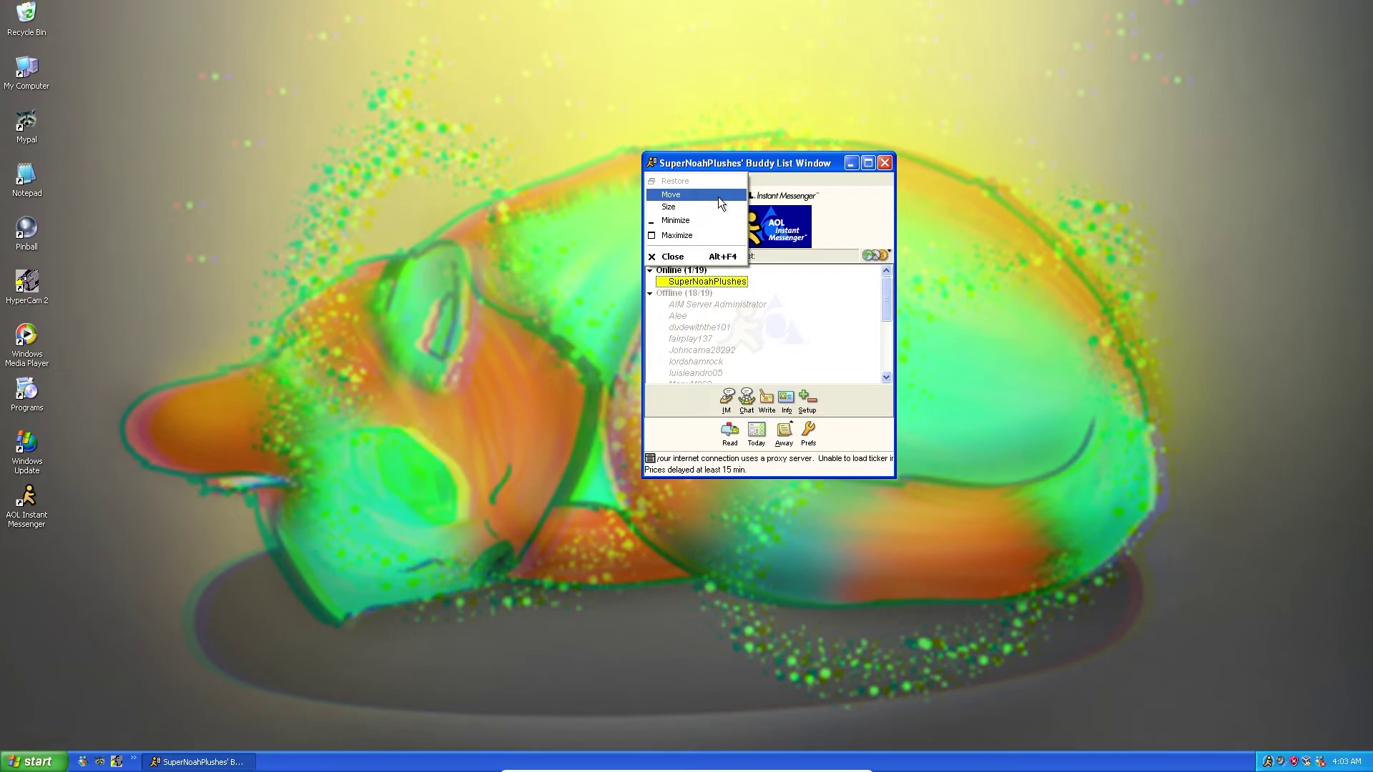
pyautogui.click(765, 163)
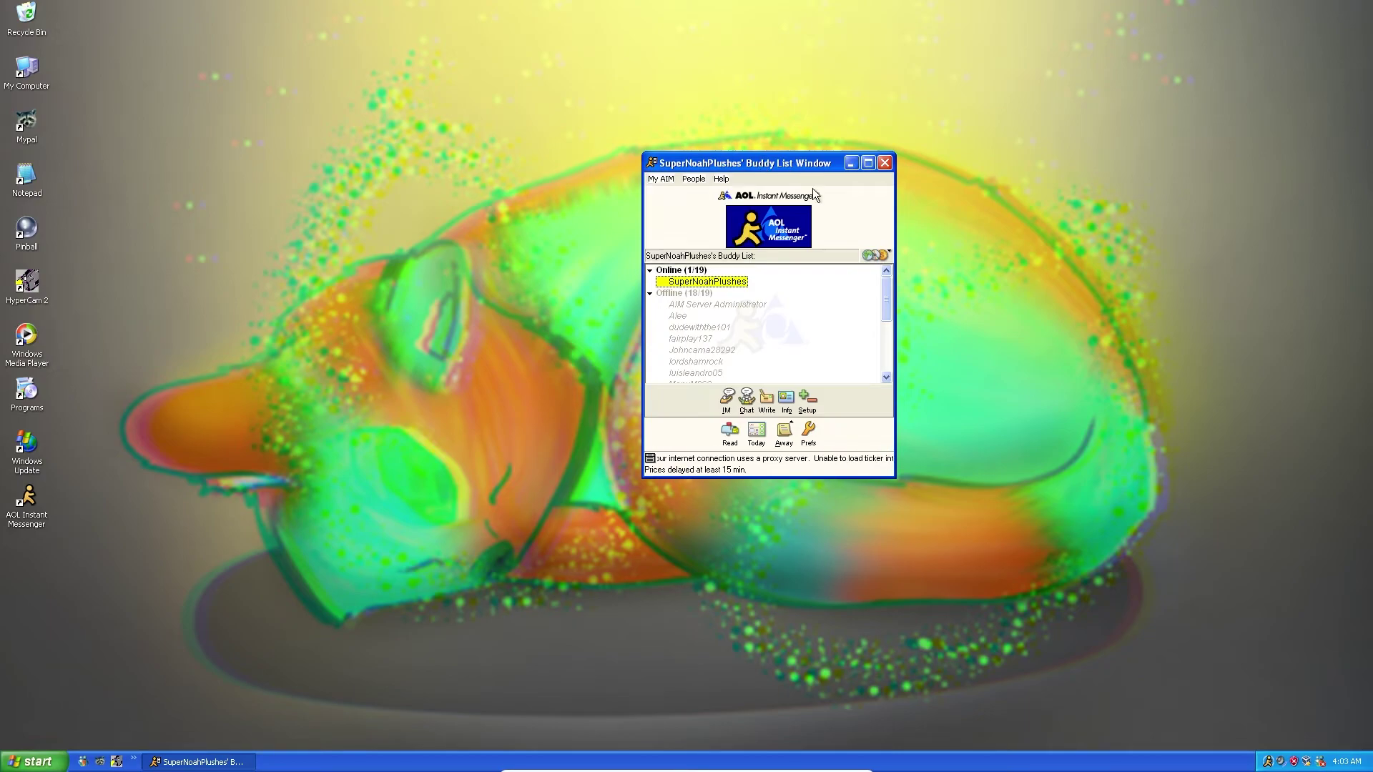
pyautogui.doubleClick(730, 287)
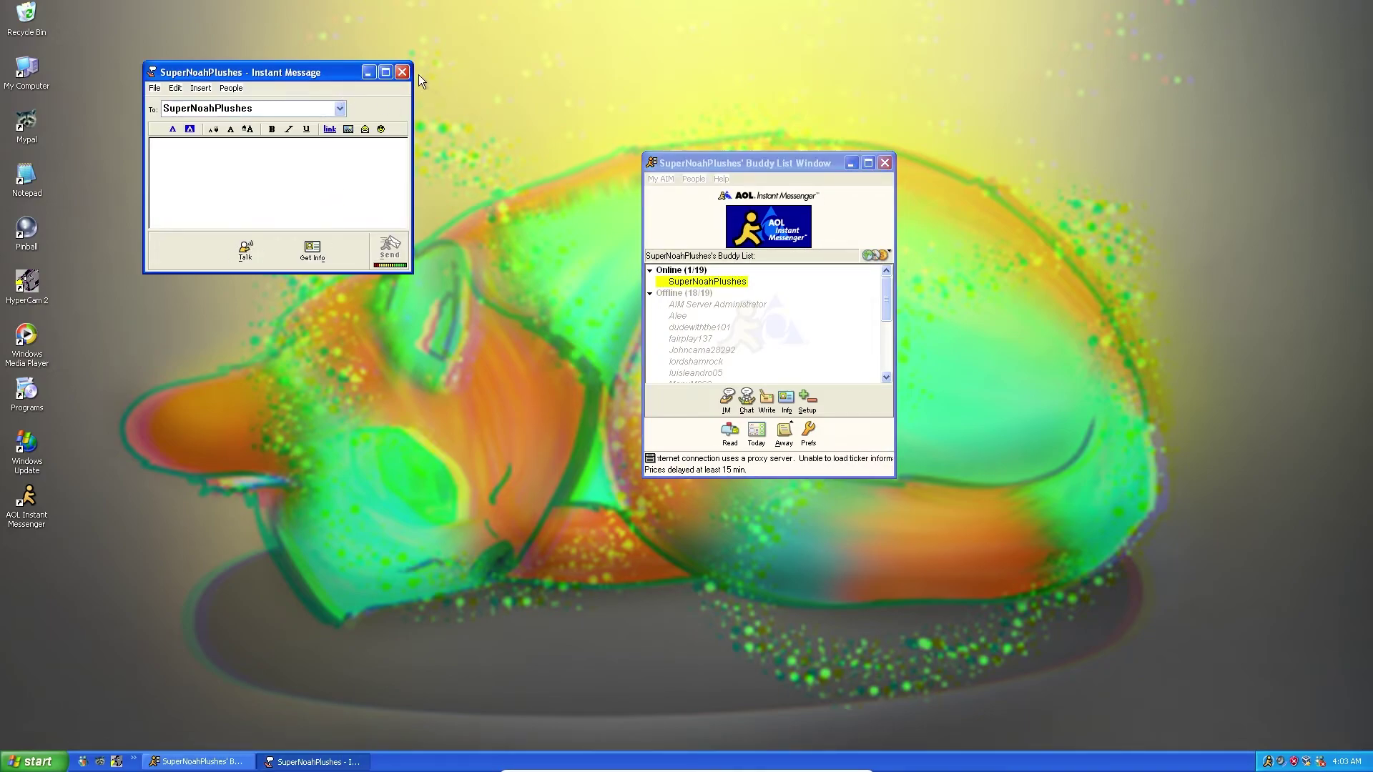